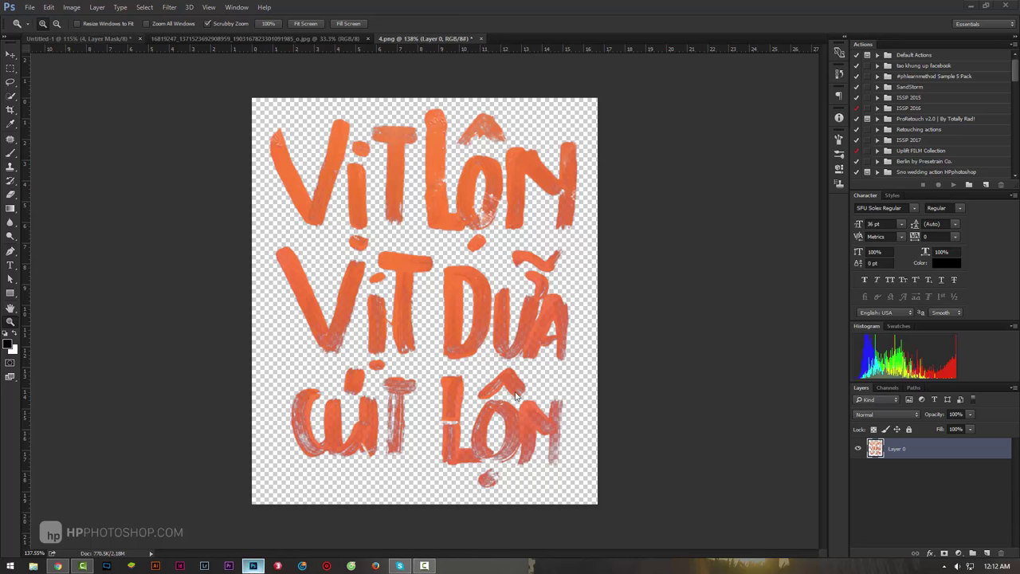
# View the Untitled-1 composite at 100% and toggle the pink lettering layer to compare
pyautogui.click(86, 40)
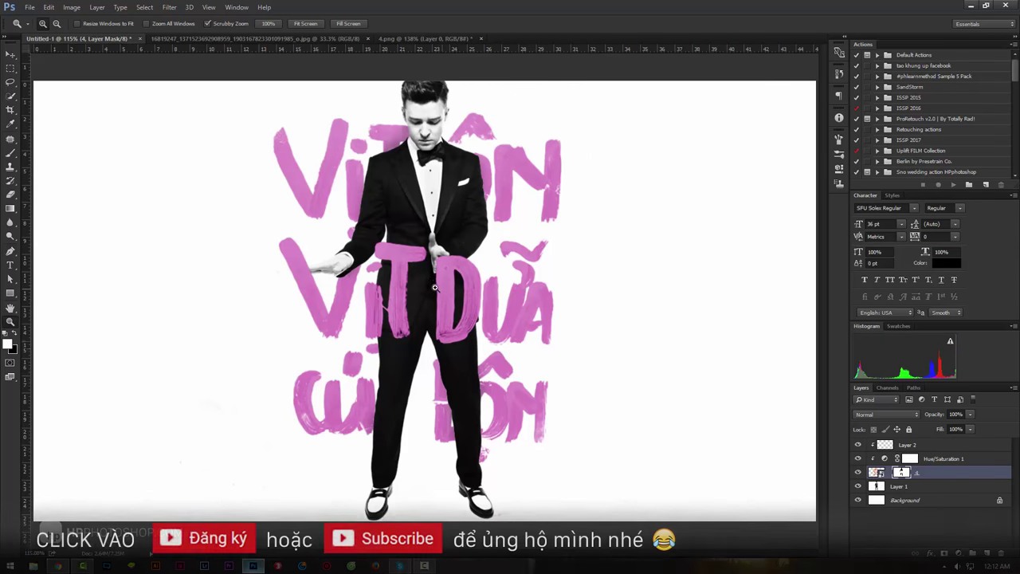
pyautogui.moveTo(430, 287); pyautogui.dragTo(391, 292)
pyautogui.hotkey('ctrl', '1')
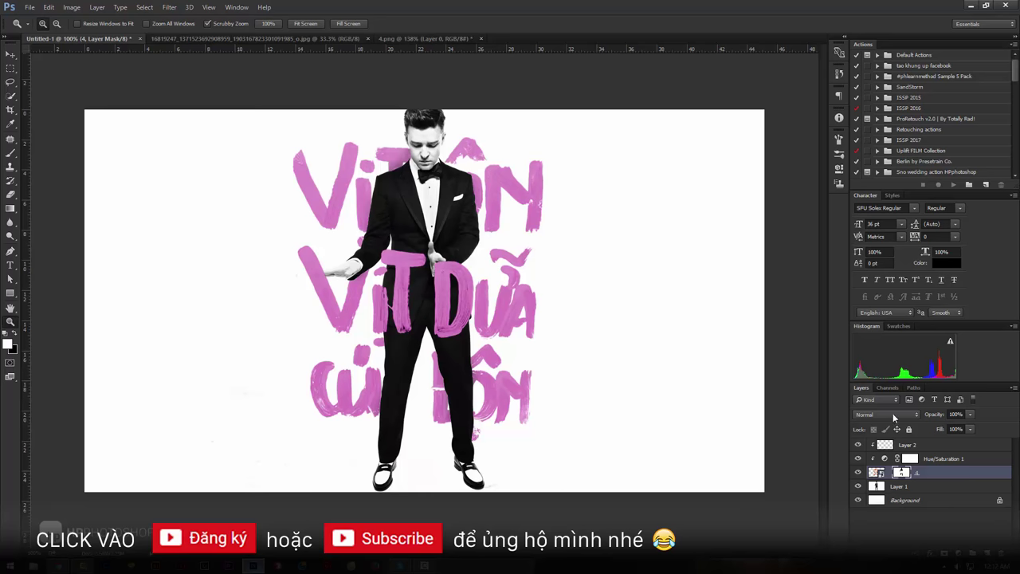
pyautogui.click(858, 472)
pyautogui.click(857, 473)
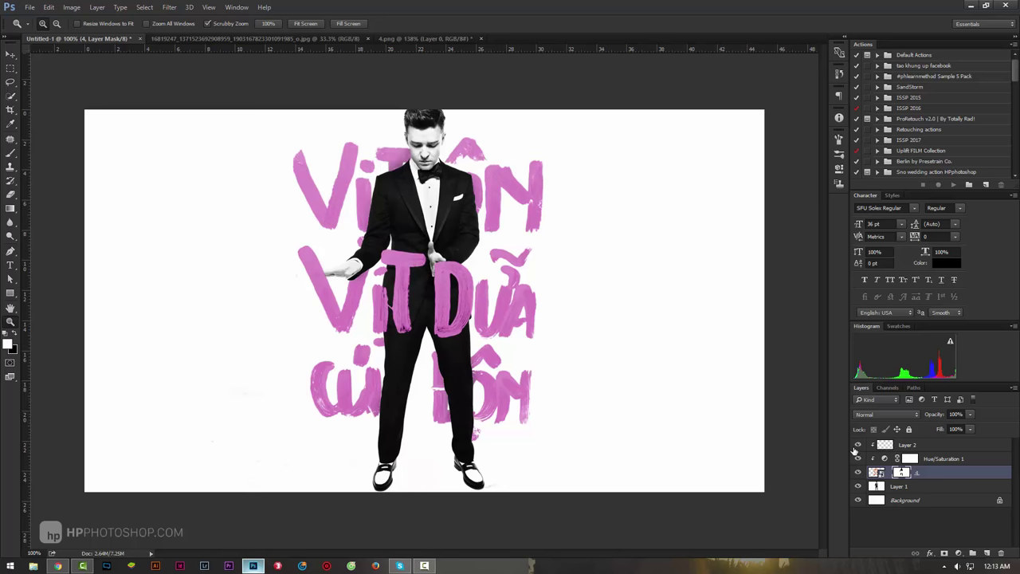
# Delete the pink lettering with its Hue/Saturation and Layer 2 layers, then fit the canvas
pyautogui.click(858, 472)
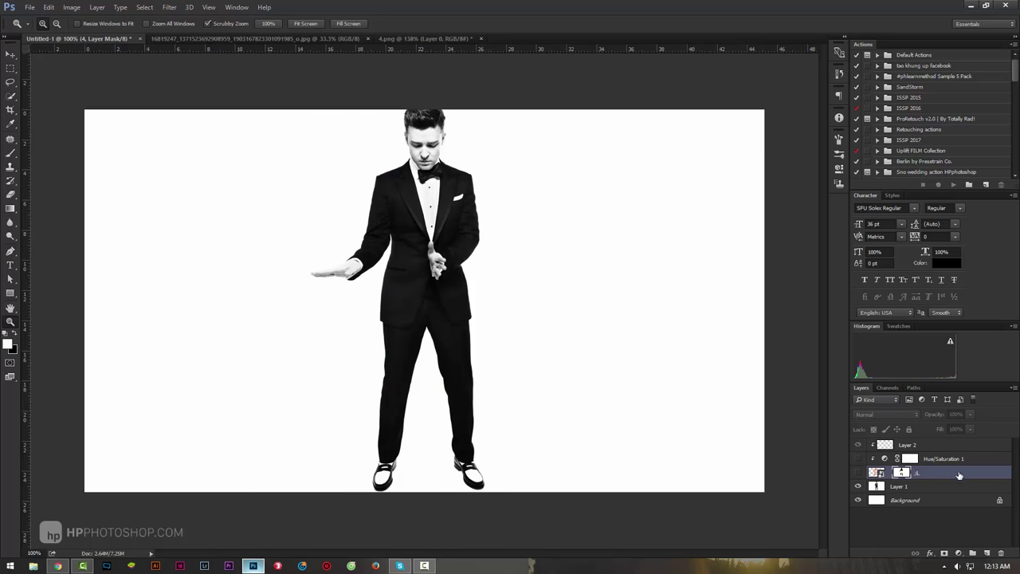
pyautogui.keyDown('shift'); pyautogui.click(951, 446); pyautogui.keyUp('shift')
pyautogui.press('Delete')
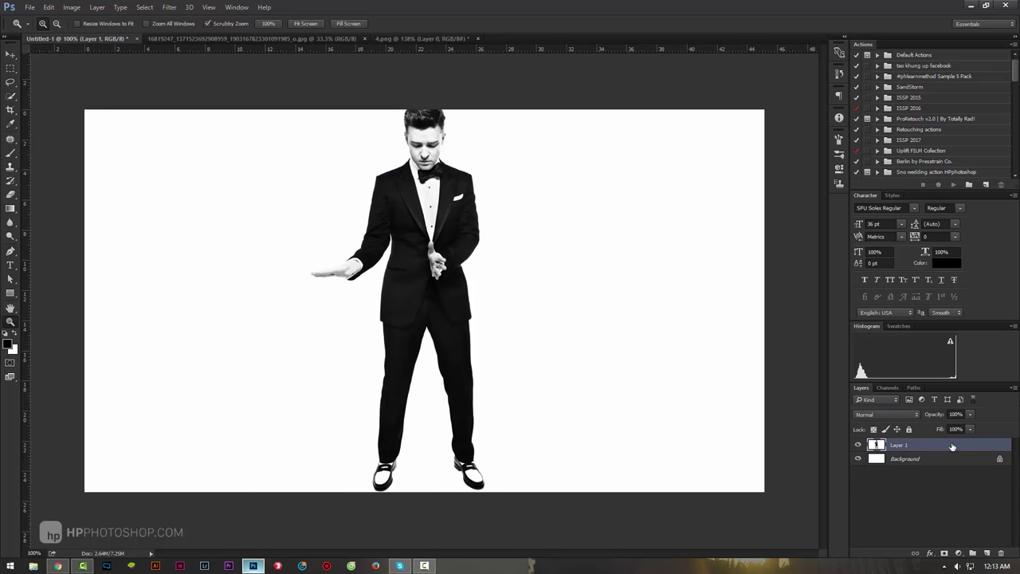
pyautogui.hotkey('ctrl', '-')
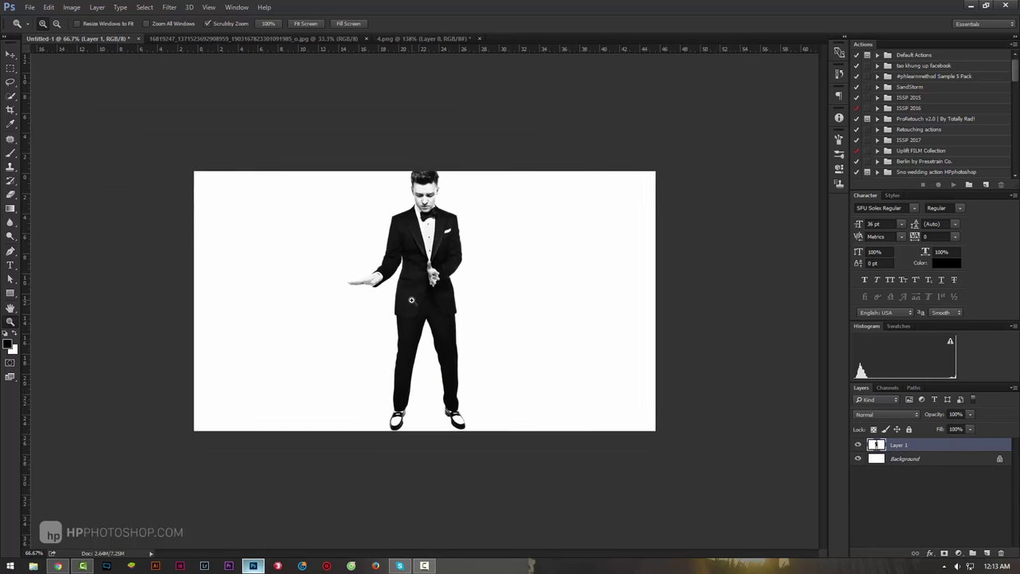
pyautogui.hotkey('ctrl', '0')
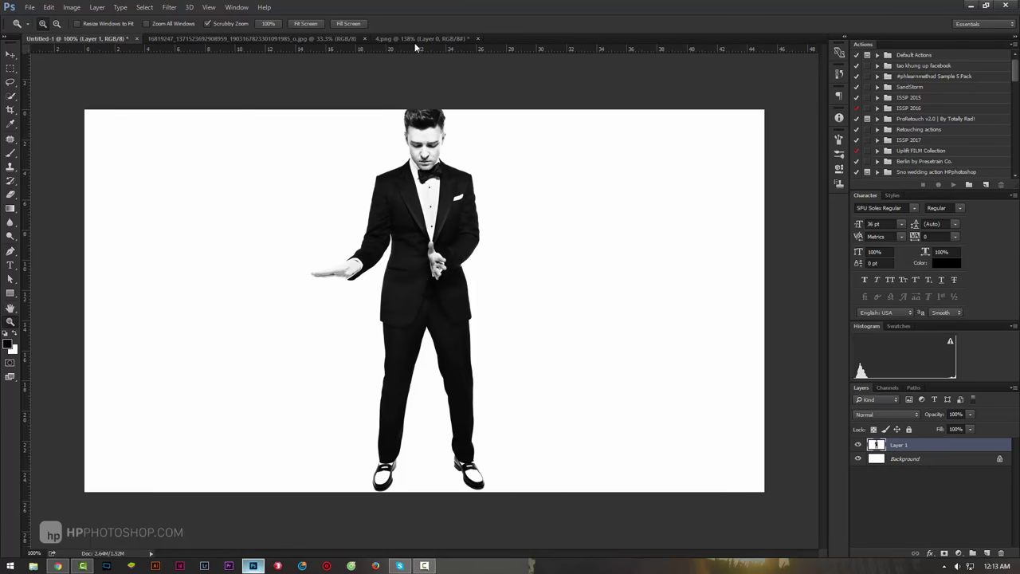
# Try placing 4.png as an embedded image, cancel, and return to 4.png with the Move tool
pyautogui.click(418, 38)
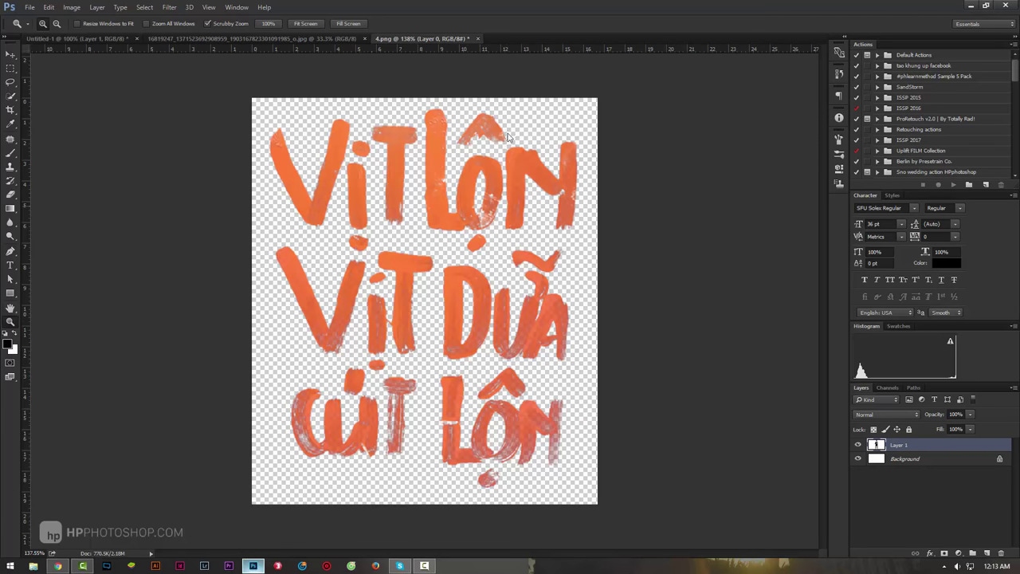
pyautogui.click(52, 39)
pyautogui.click(29, 7)
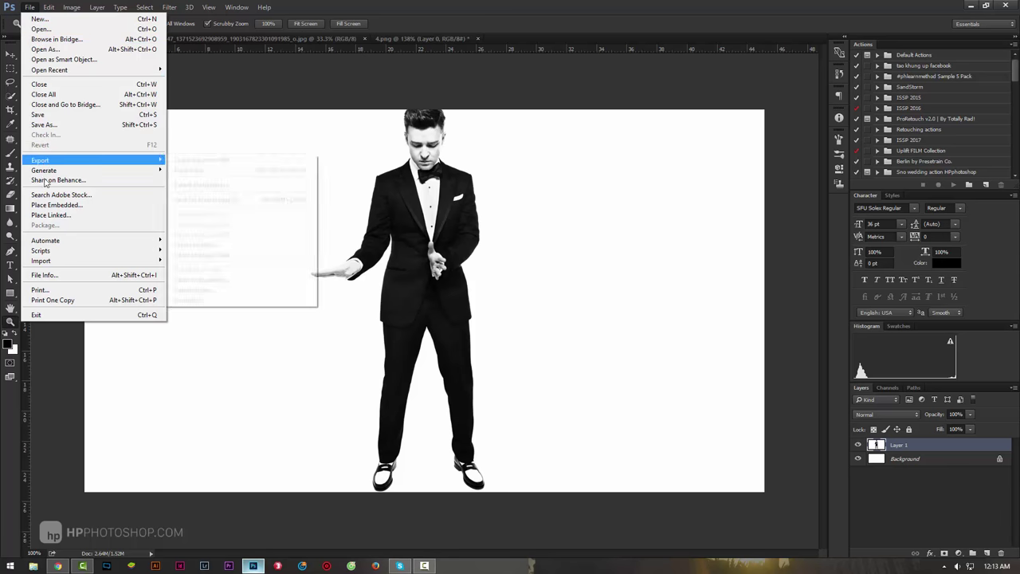
pyautogui.click(70, 205)
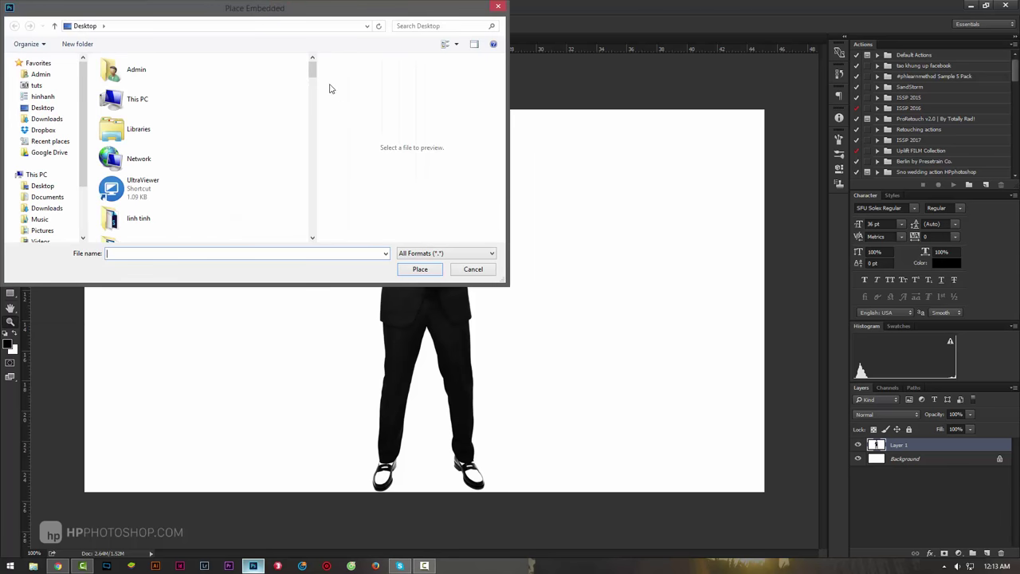
pyautogui.moveTo(317, 76); pyautogui.dragTo(315, 101)
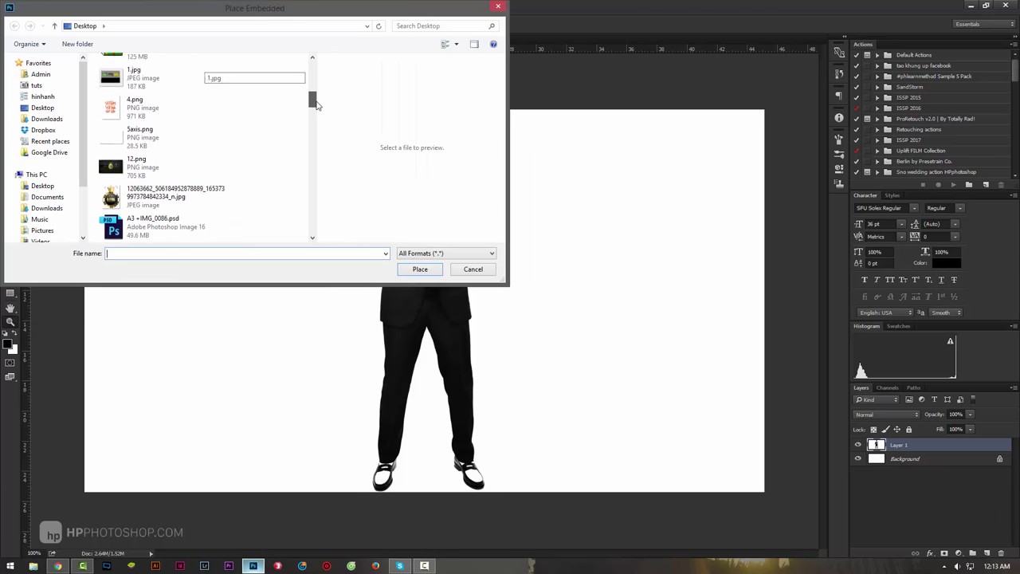
pyautogui.click(135, 150)
pyautogui.click(478, 271)
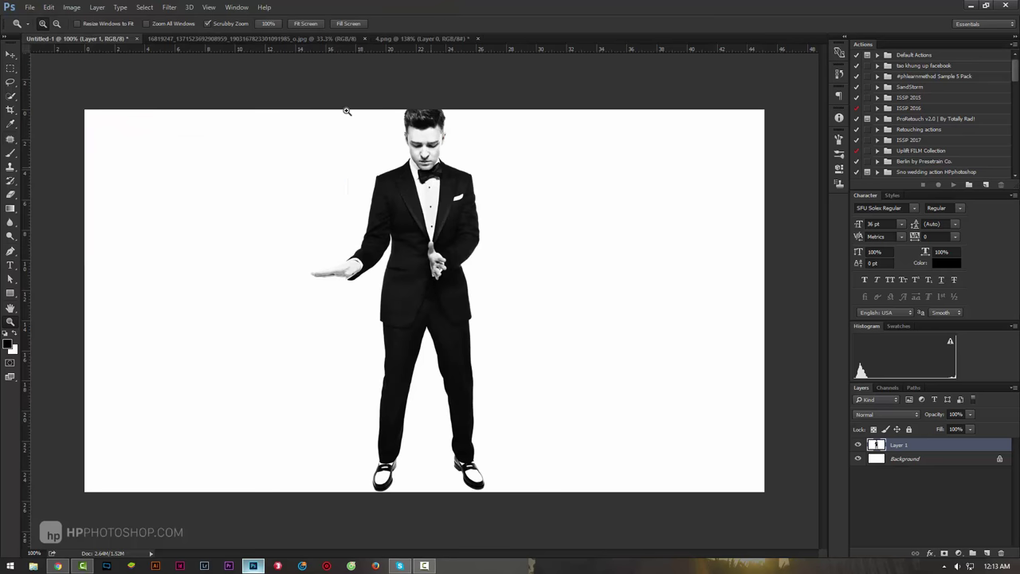
pyautogui.click(421, 38)
pyautogui.click(10, 55)
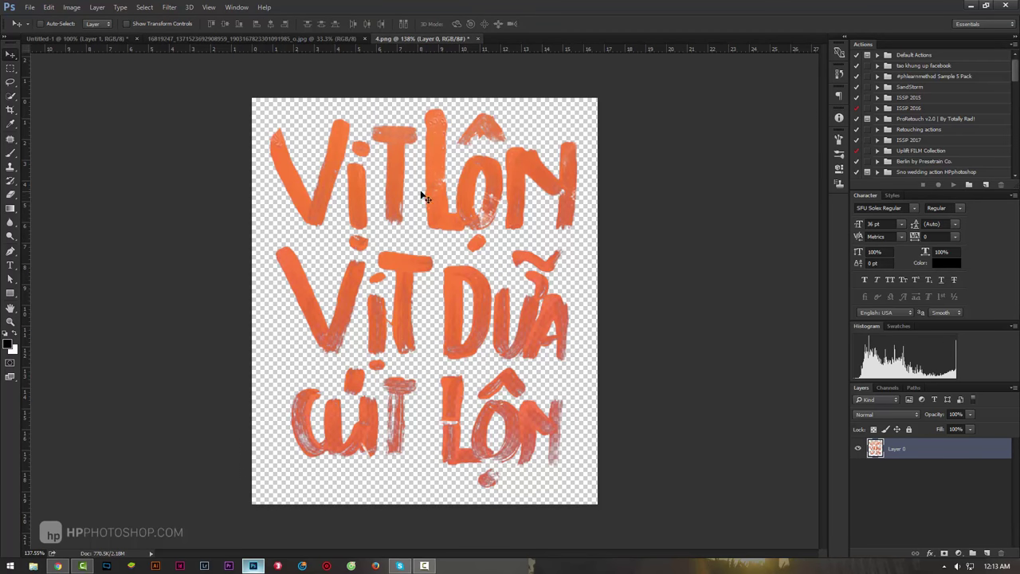
# Drag the 4.png lettering into the composite and position it with a committed transform
pyautogui.moveTo(407, 185); pyautogui.dragTo(423, 208)
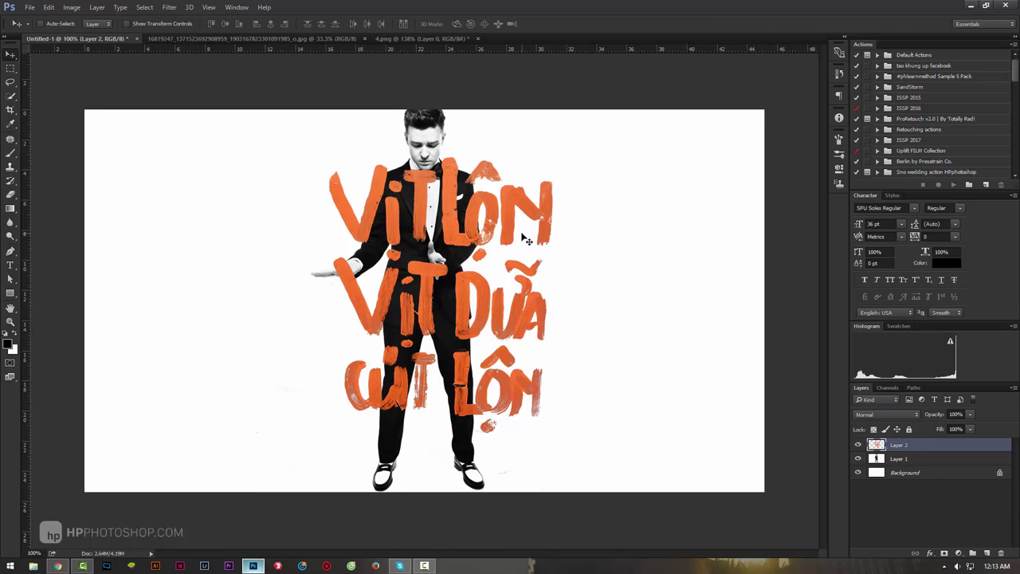
pyautogui.moveTo(518, 236); pyautogui.dragTo(493, 221)
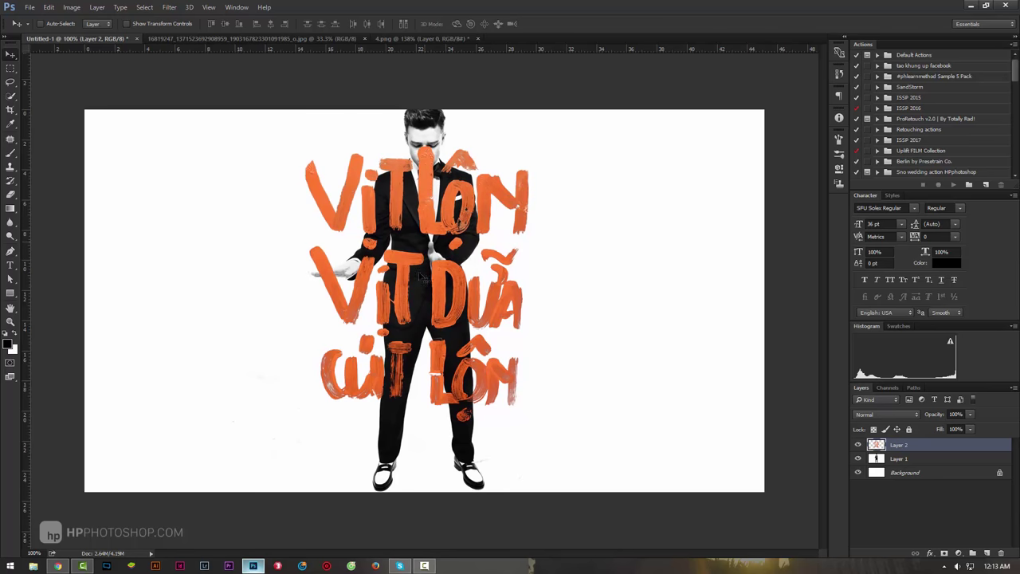
pyautogui.hotkey('ctrl', 't')
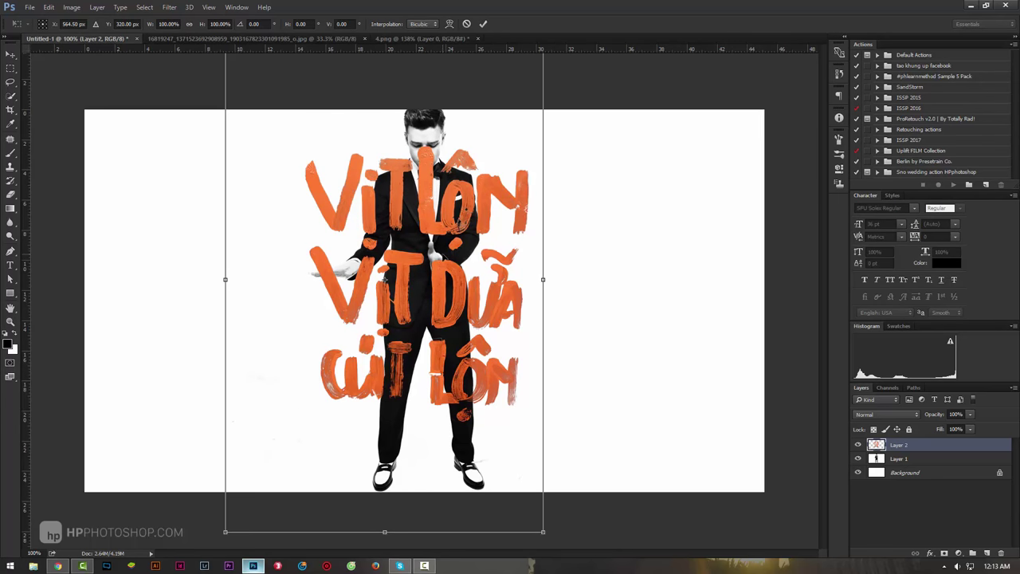
pyautogui.click(482, 23)
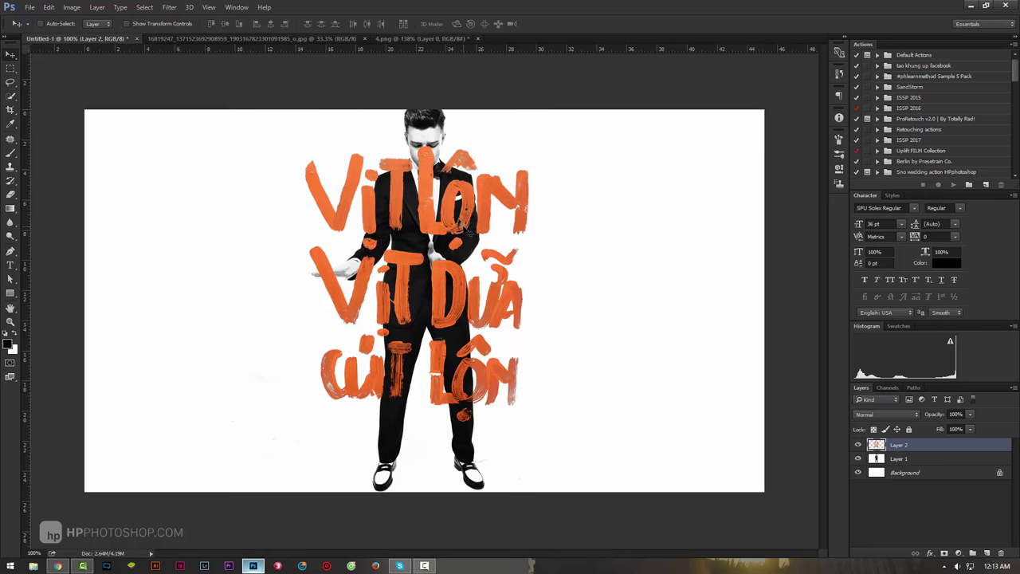
# Crop 4.png and drag its lettering layer into Untitled-1 as Layer 2
pyautogui.click(423, 38)
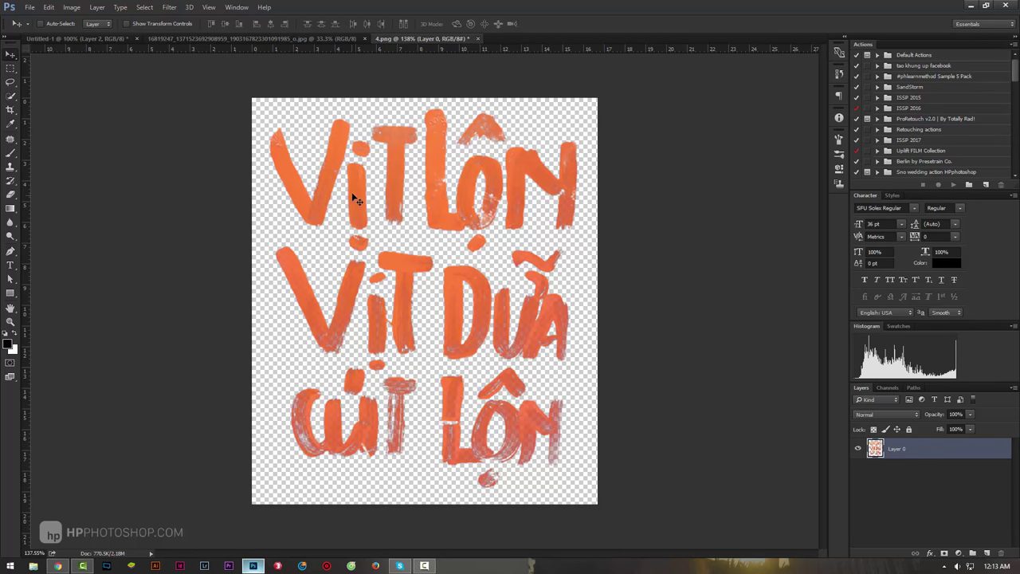
pyautogui.press('c')
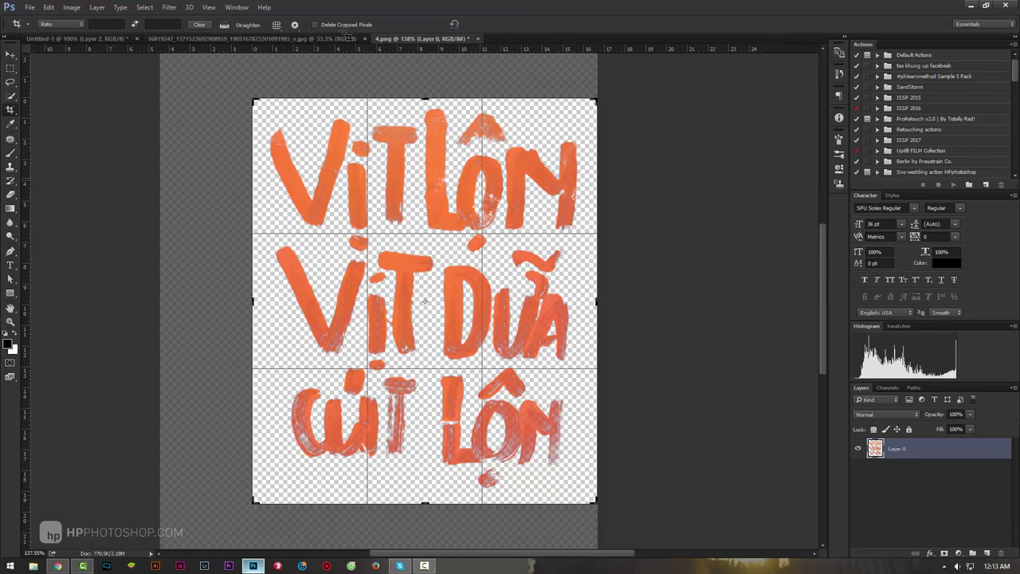
pyautogui.click(490, 24)
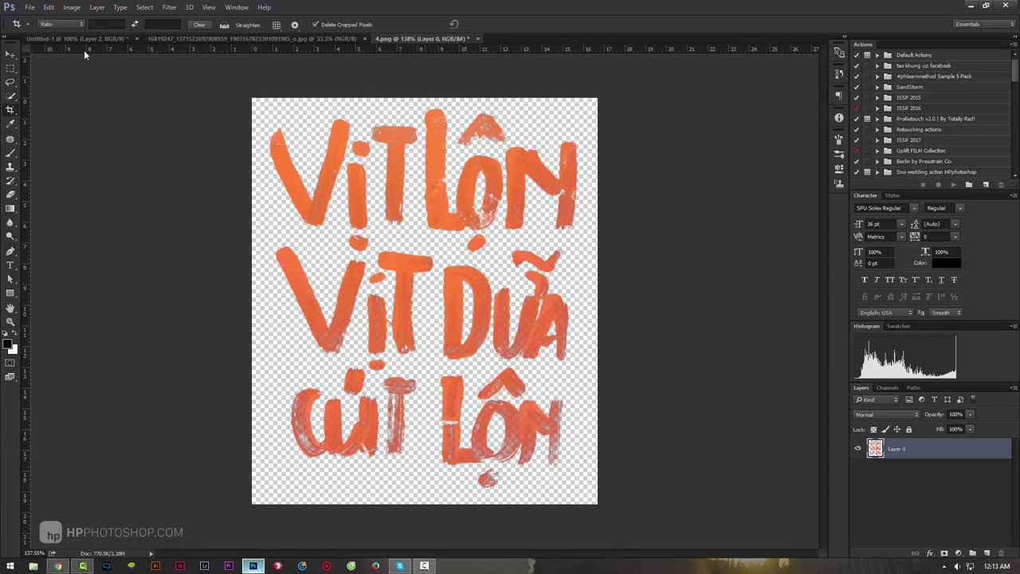
pyautogui.click(11, 55)
pyautogui.moveTo(425, 300); pyautogui.dragTo(905, 408)
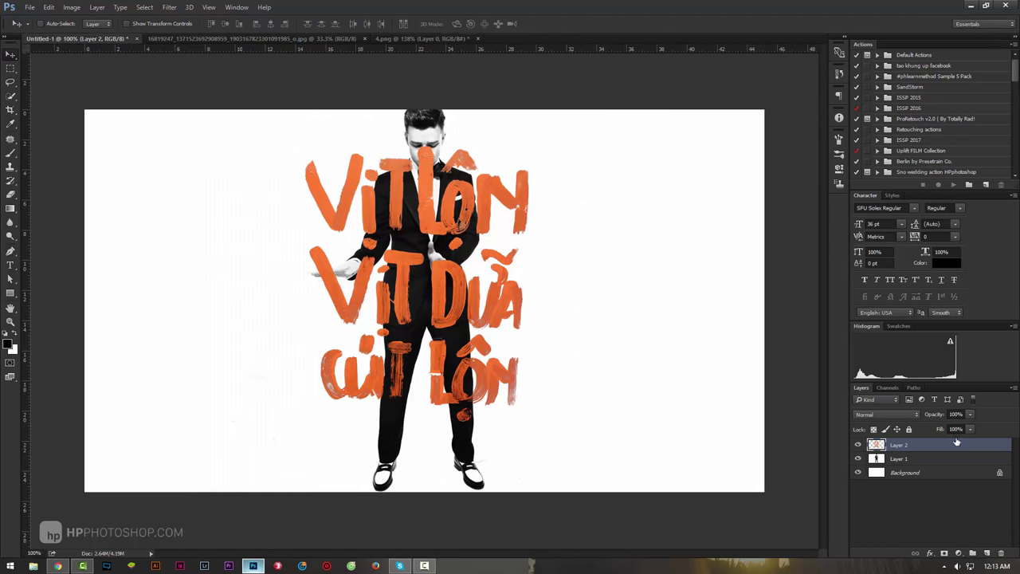
pyautogui.hotkey('ctrl', 'z')
pyautogui.click(430, 37)
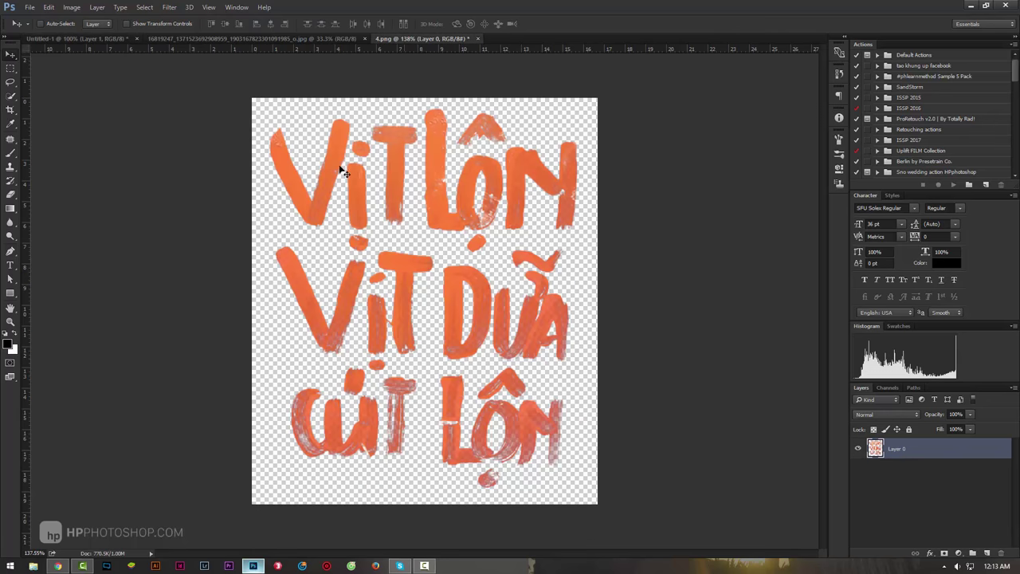
pyautogui.moveTo(340, 170); pyautogui.dragTo(407, 283)
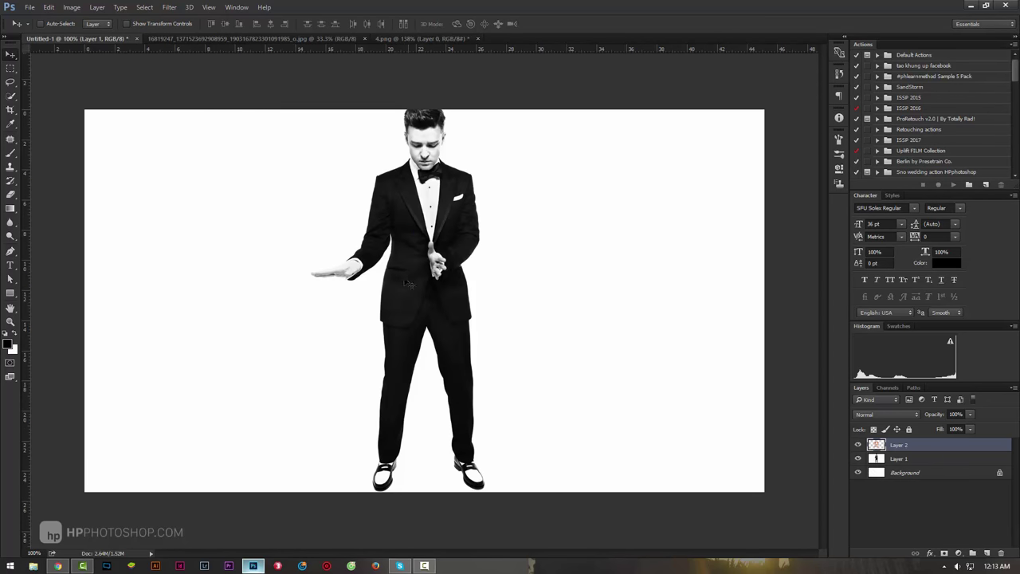
# Scale the orange lettering to about 119% and shift it so it spans the man
pyautogui.moveTo(413, 278); pyautogui.dragTo(424, 285)
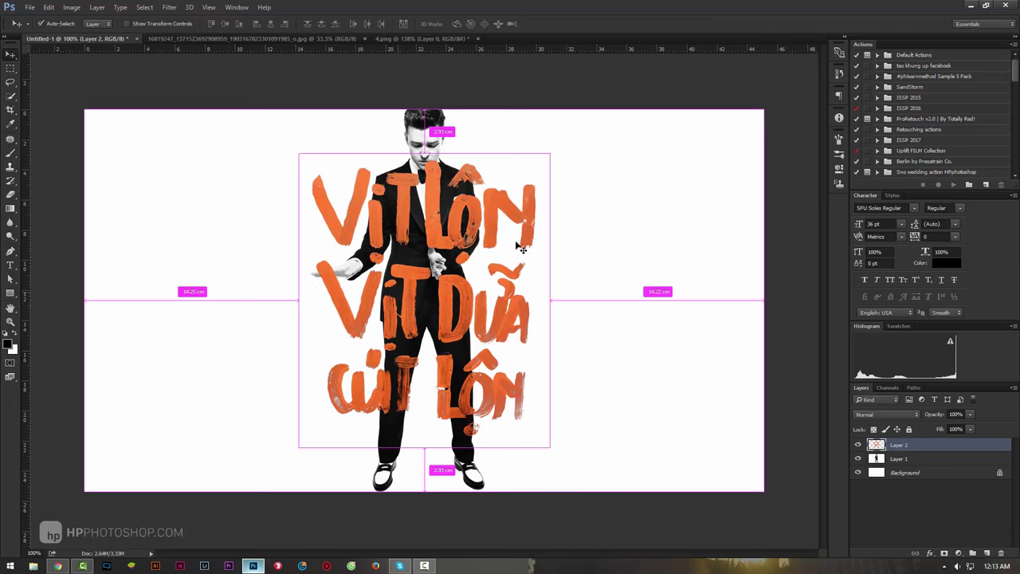
pyautogui.hotkey('ctrl', 't')
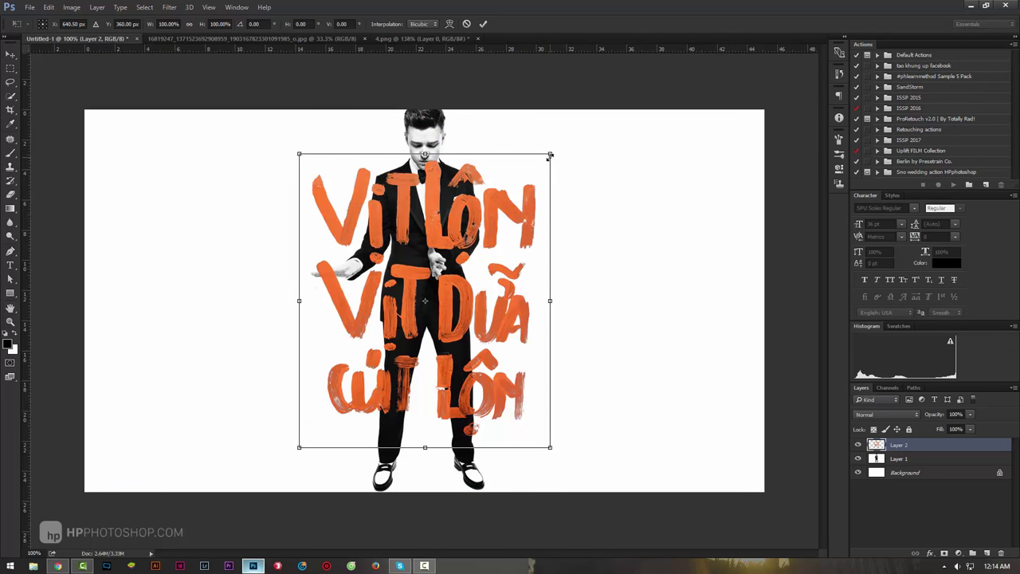
pyautogui.moveTo(556, 154); pyautogui.dragTo(634, 134)
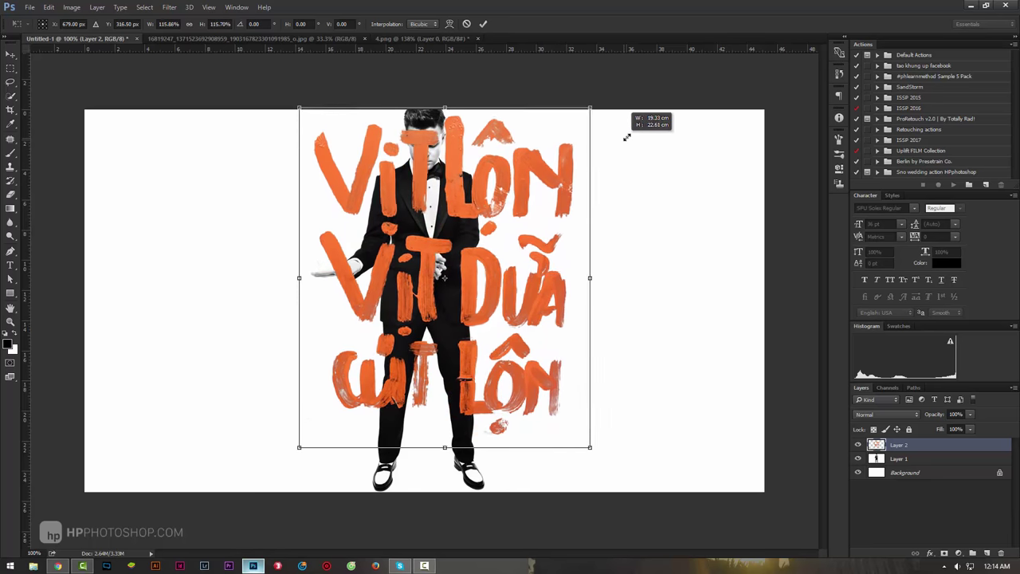
pyautogui.moveTo(539, 218)
pyautogui.mouseDown()
pyautogui.moveTo(511, 224)
pyautogui.moveTo(512, 235)
pyautogui.mouseUp()
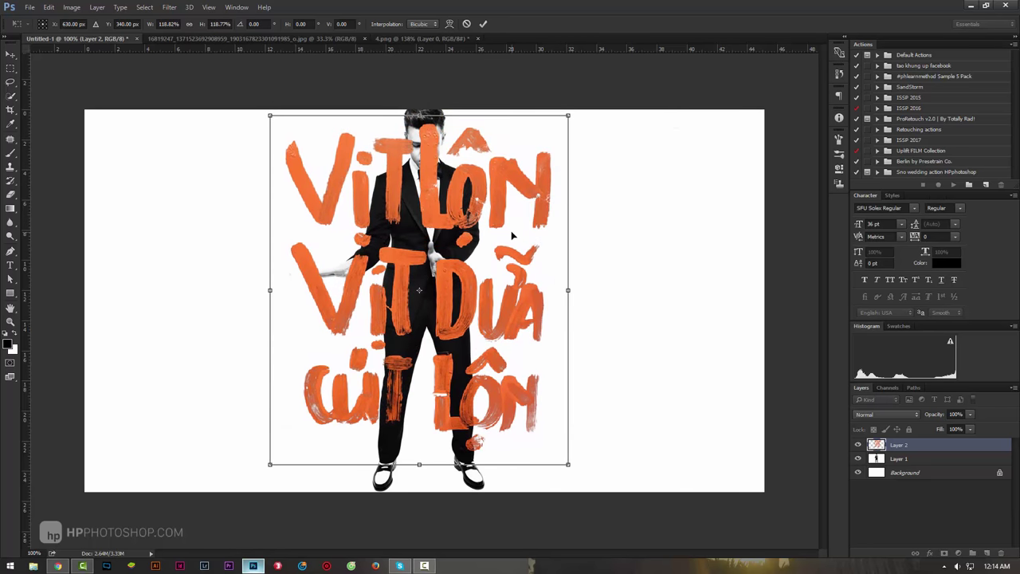
pyautogui.press('Return')
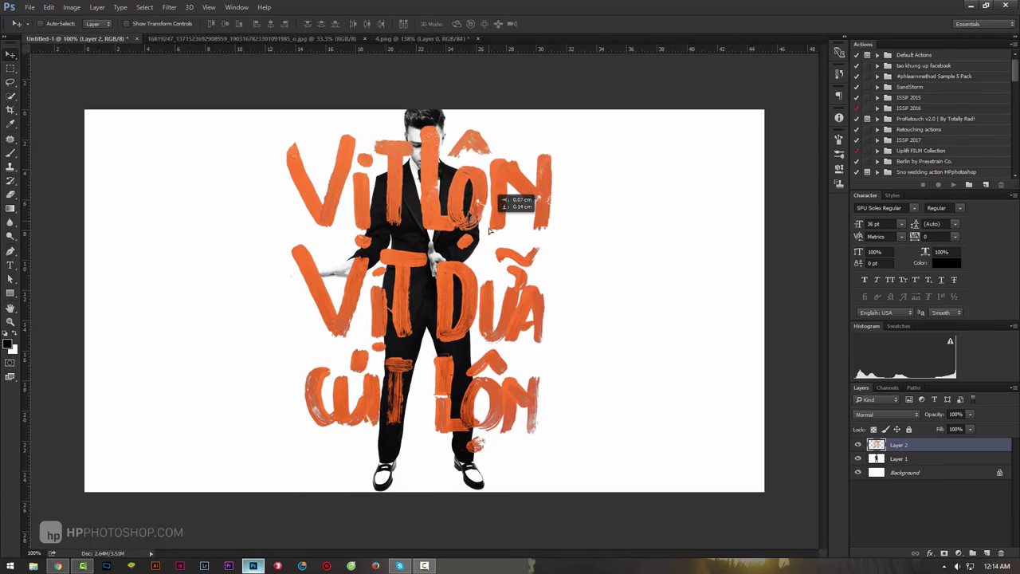
pyautogui.moveTo(484, 223); pyautogui.dragTo(489, 232)
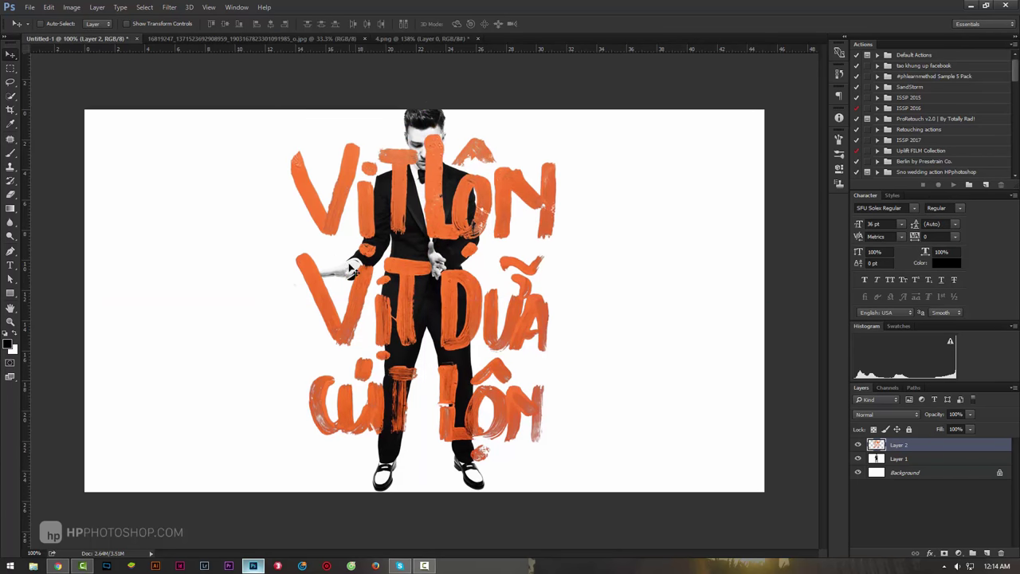
# Close the extra Chrome tabs and browse the Google Images results for the painted street sign
pyautogui.click(69, 565)
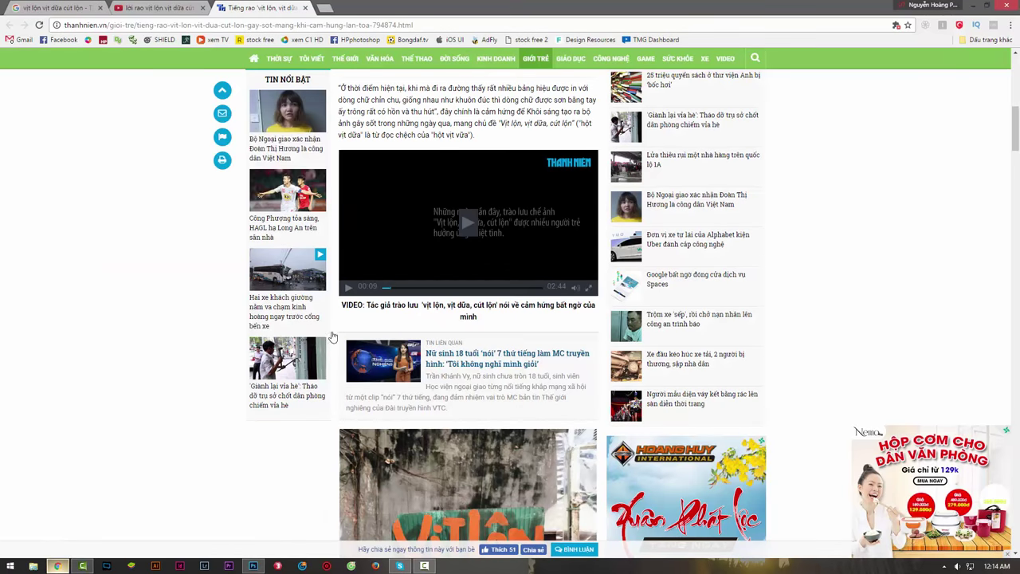
pyautogui.click(149, 7)
pyautogui.click(62, 10)
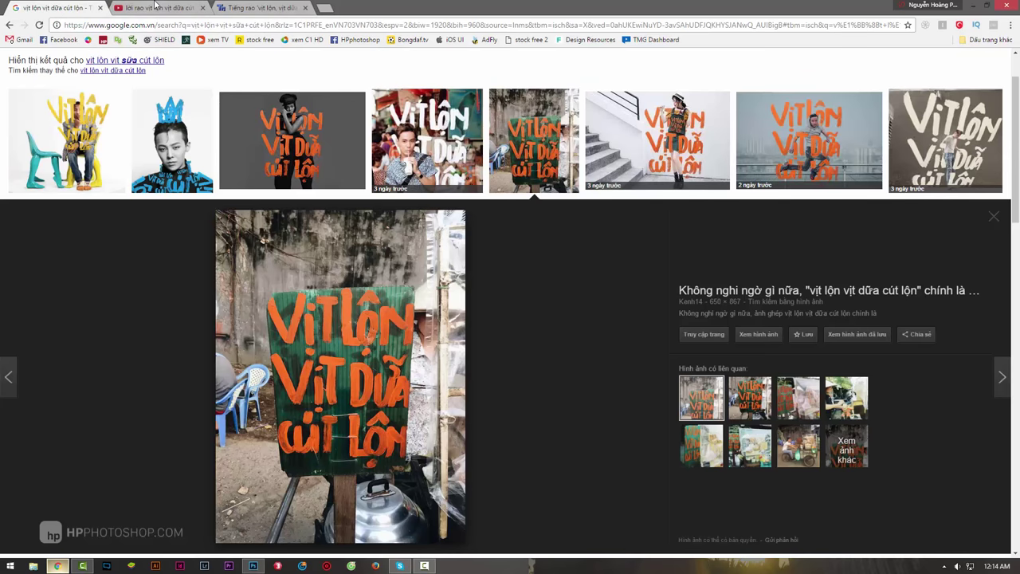
pyautogui.middleClick(157, 7)
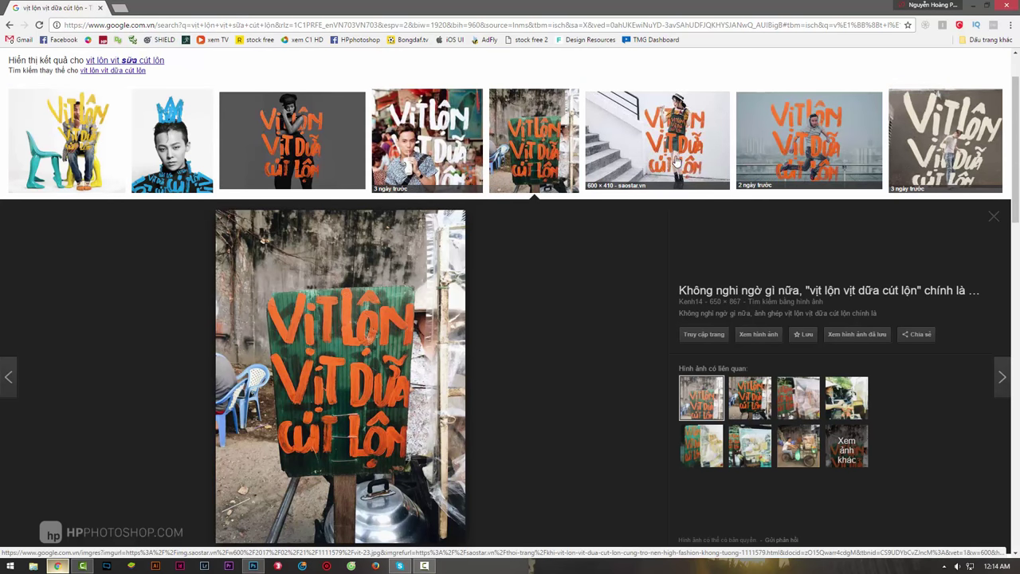
pyautogui.scroll(-1, 346, 358)
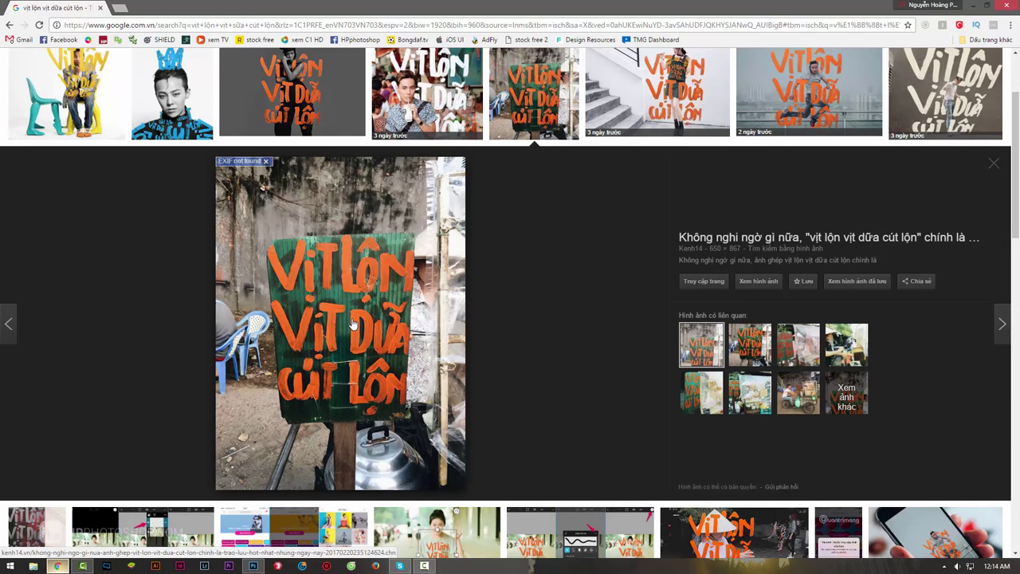
pyautogui.scroll(1, 362, 363)
pyautogui.scroll(1, 373, 375)
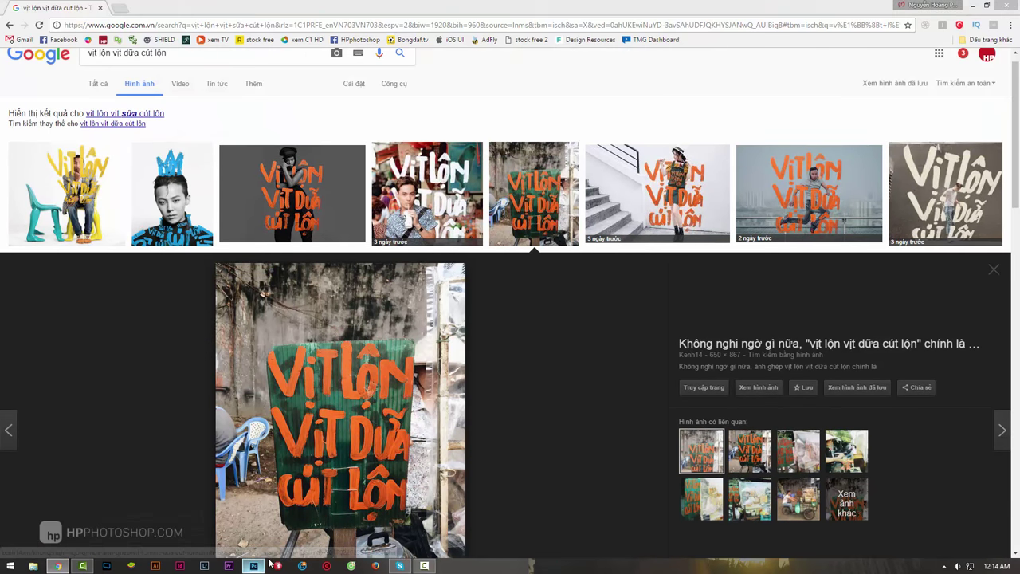
pyautogui.click(253, 566)
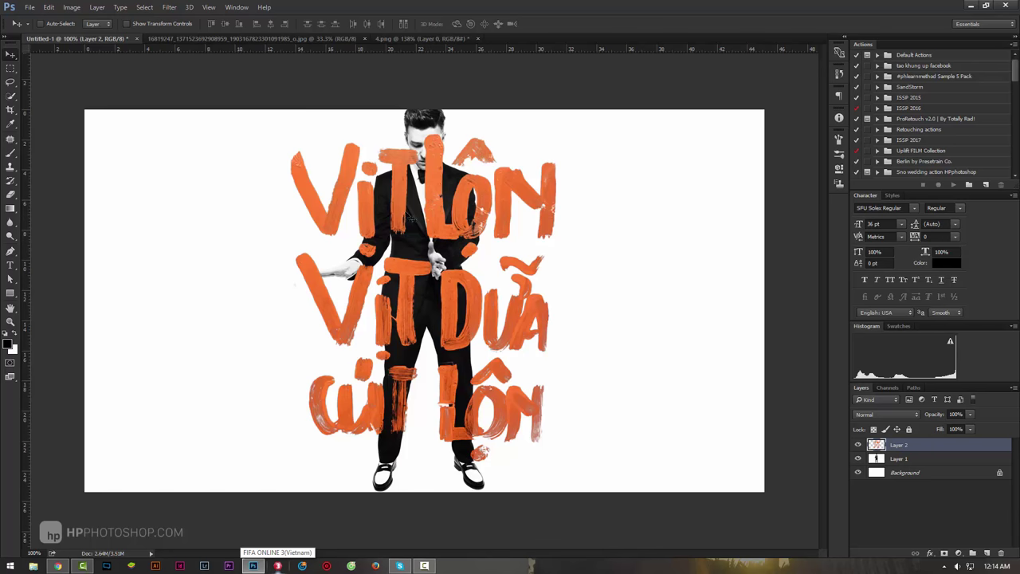
# Compare Layer 2 on and off, zoom on the man's head, and add a white layer mask
pyautogui.press('z')
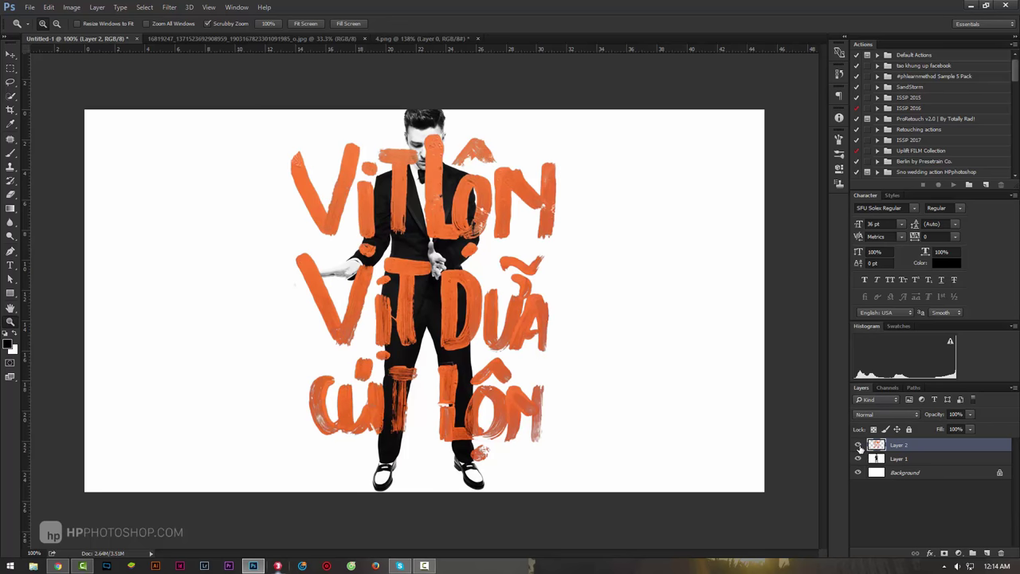
pyautogui.click(858, 444)
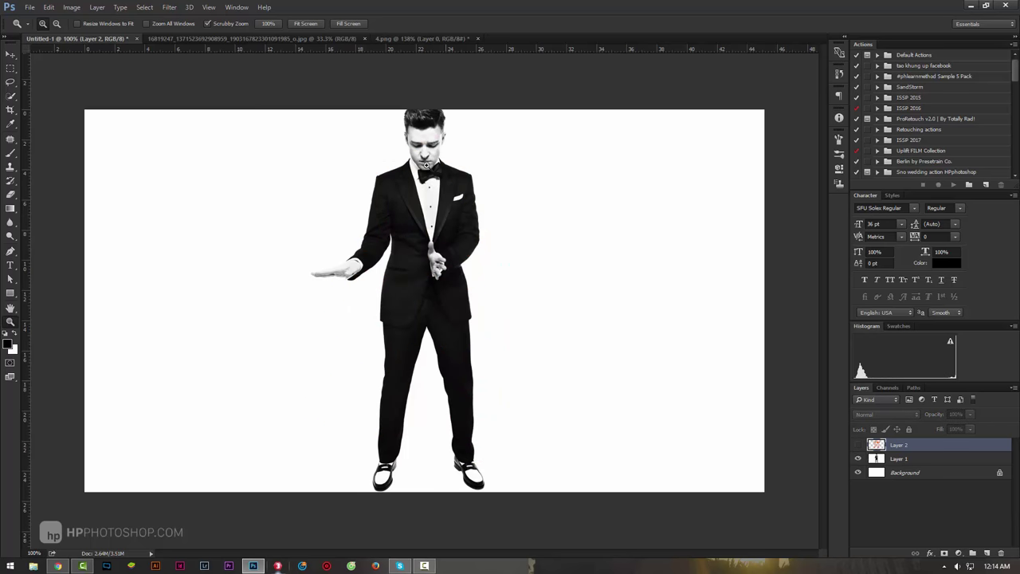
pyautogui.click(858, 445)
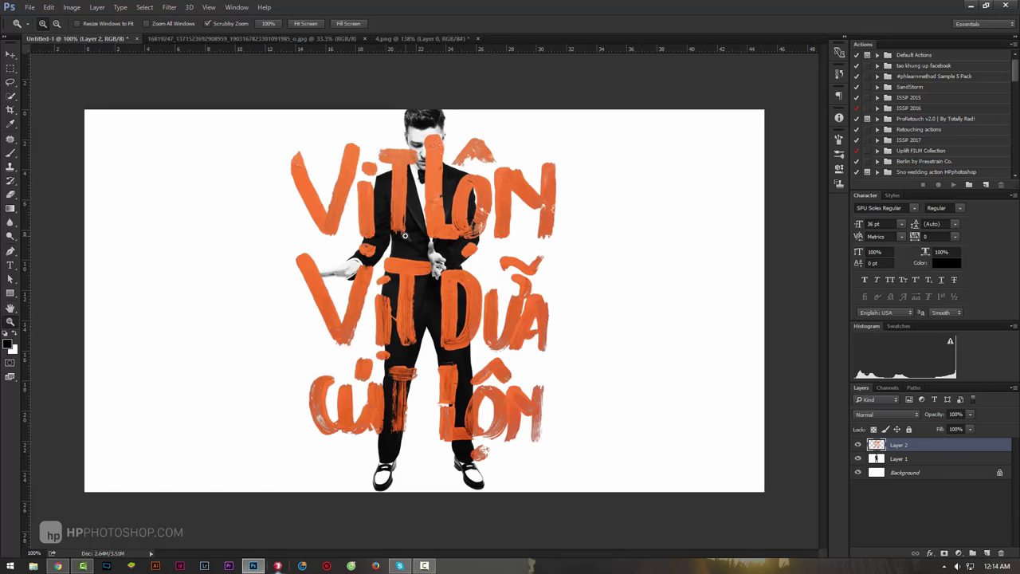
pyautogui.moveTo(426, 132); pyautogui.dragTo(447, 133)
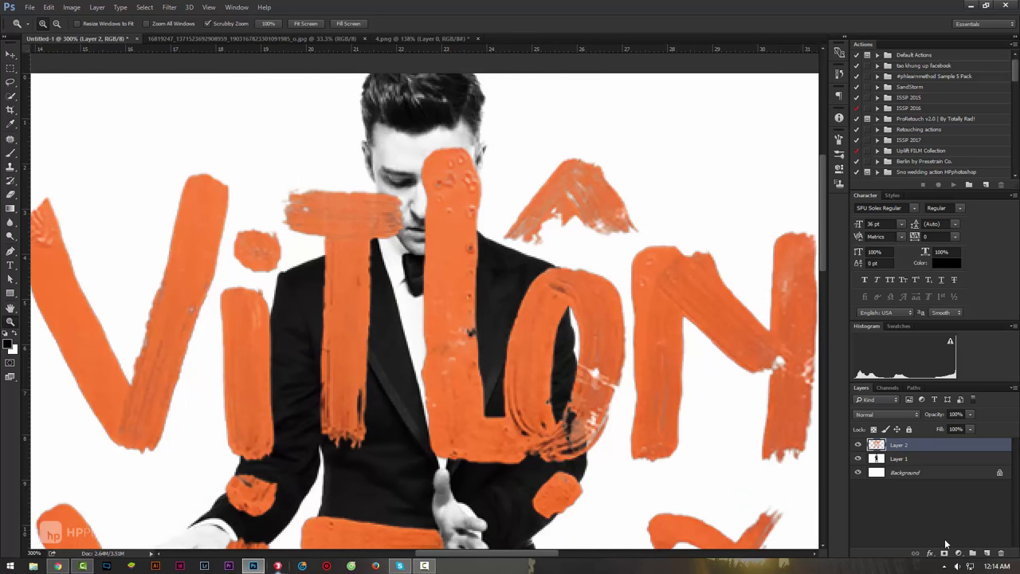
pyautogui.click(945, 552)
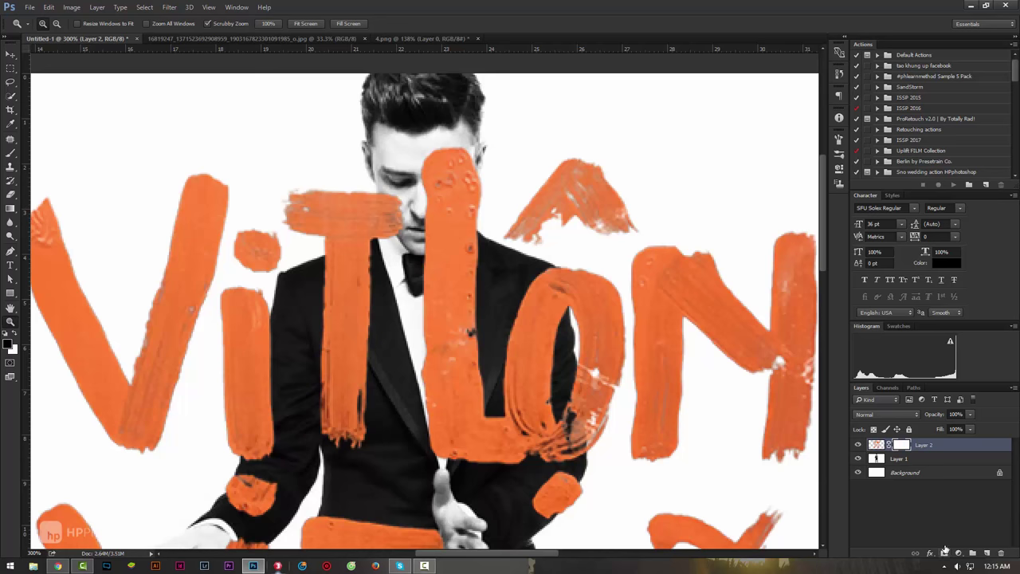
# Paint black on Layer 2's mask to hide the top of the L over the face
pyautogui.click(12, 154)
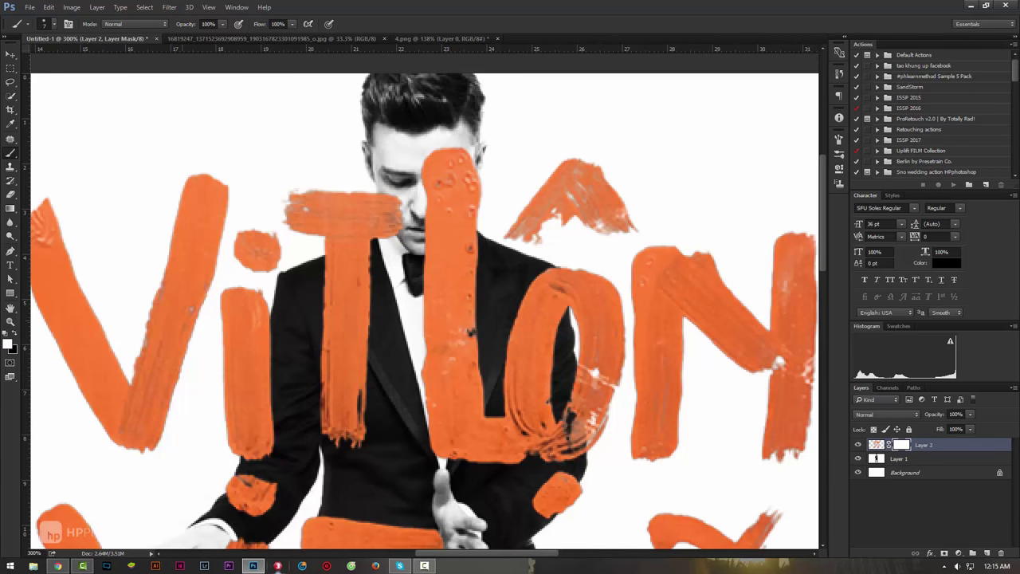
pyautogui.click(17, 336)
pyautogui.moveTo(428, 138); pyautogui.dragTo(439, 292)
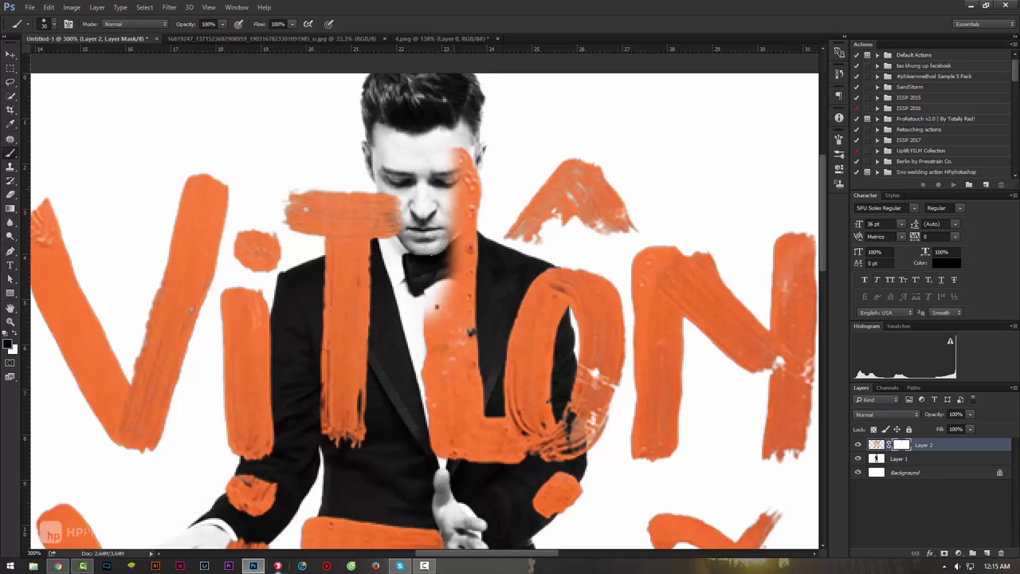
# Zoom out to the full poster and bring up the brush size and hardness settings
pyautogui.press('z')
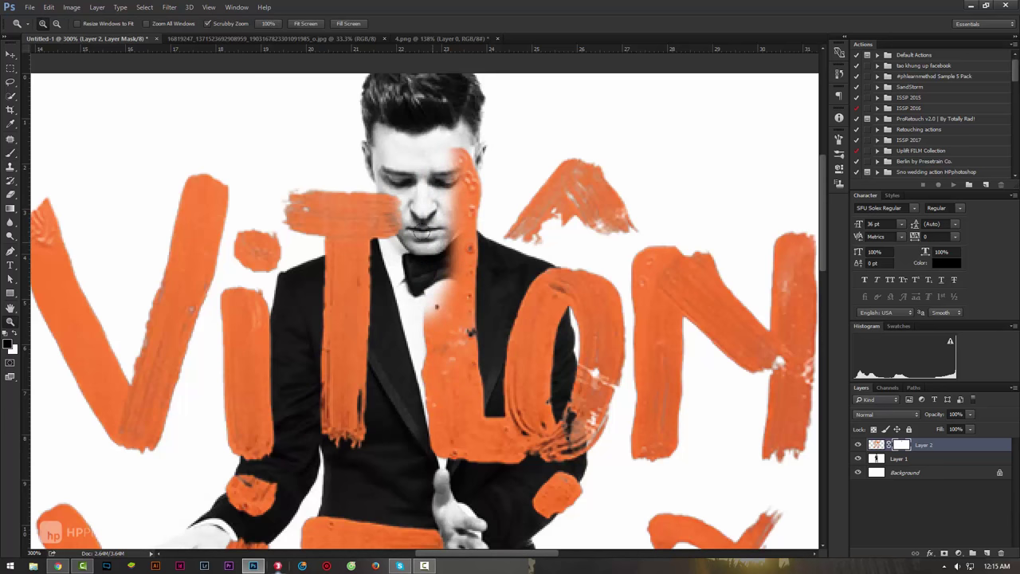
pyautogui.keyDown('alt'); pyautogui.click(427, 194); pyautogui.keyUp('alt')
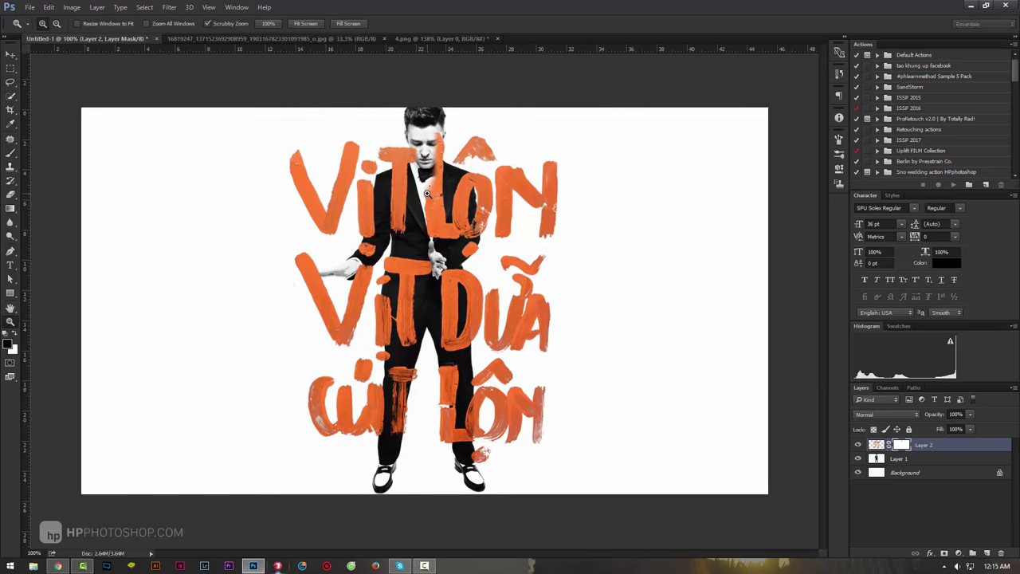
pyautogui.click(427, 194)
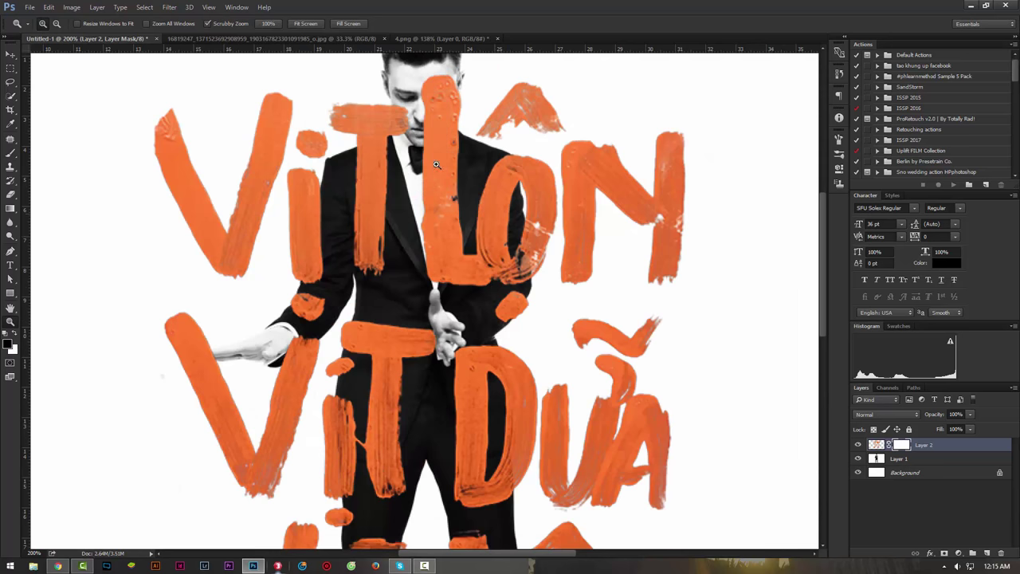
pyautogui.moveTo(407, 188)
pyautogui.mouseDown()
pyautogui.moveTo(384, 187)
pyautogui.moveTo(387, 212)
pyautogui.mouseUp()
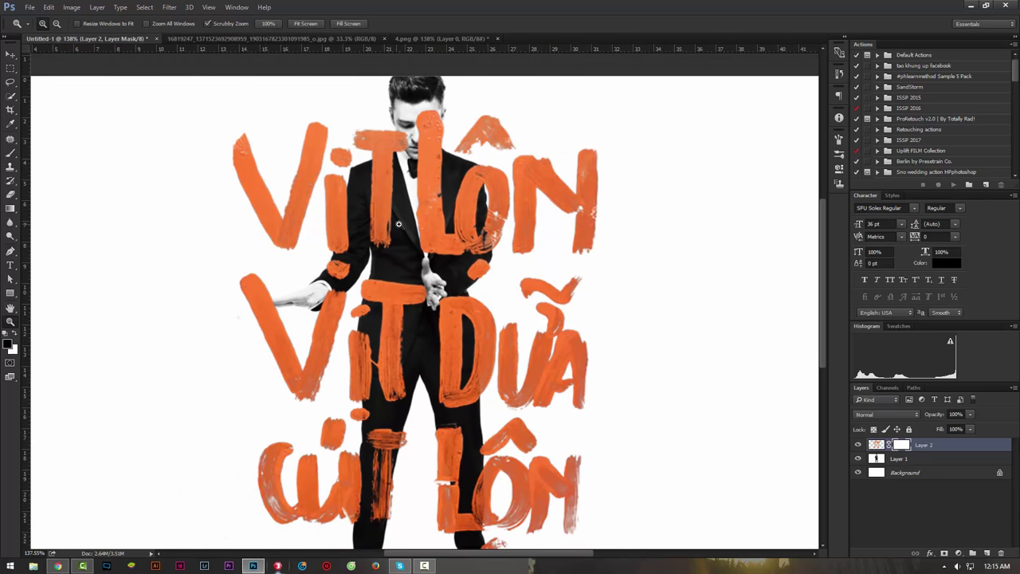
pyautogui.keyDown('alt'); pyautogui.click(122, 172); pyautogui.keyUp('alt')
pyautogui.press('b')
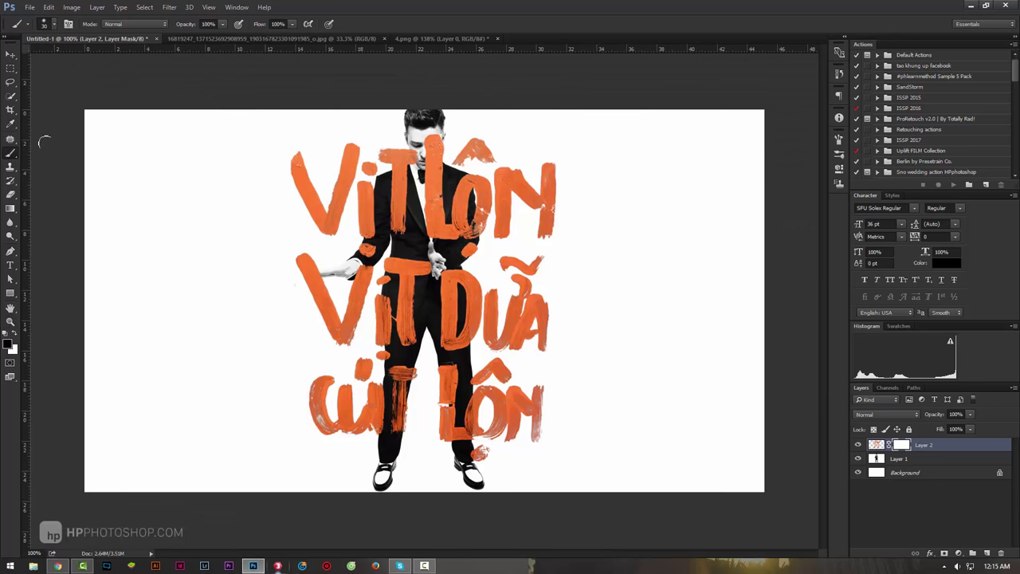
pyautogui.click(53, 25)
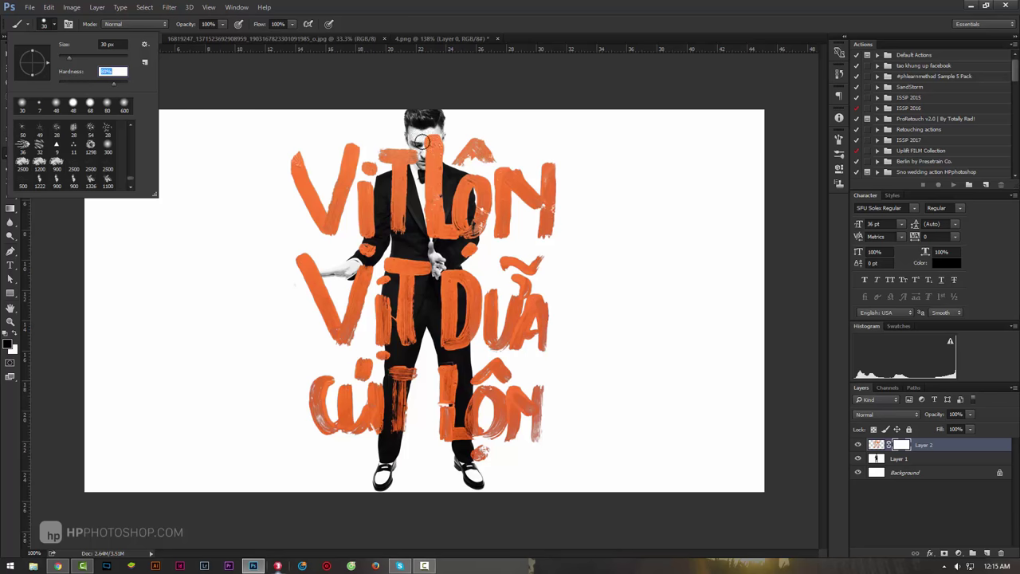
# Set a 46 px brush and paint the mask to reveal more of the man's face
pyautogui.hotkey('shift', 'Tab')
pyautogui.write('46')
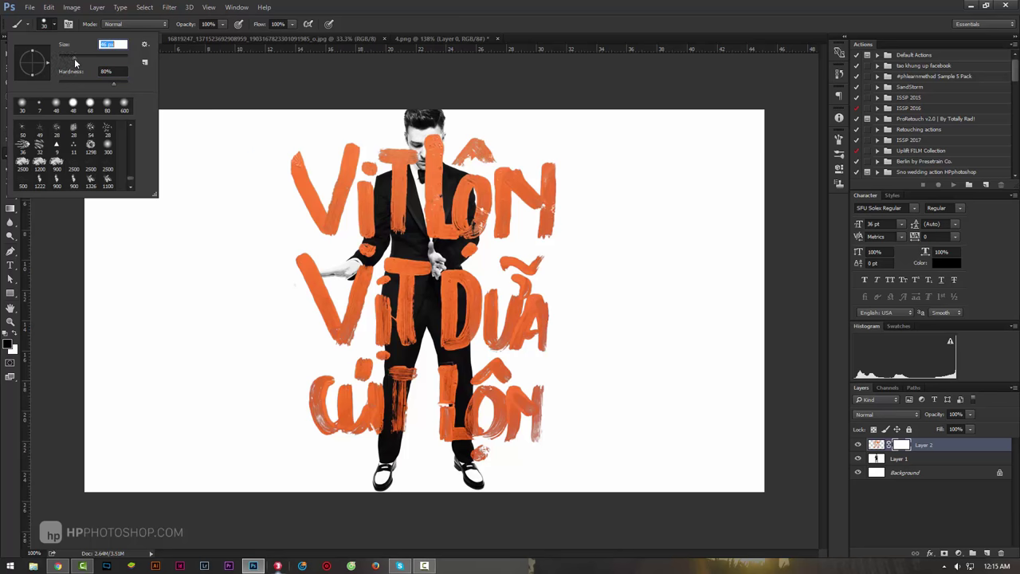
pyautogui.press('Return')
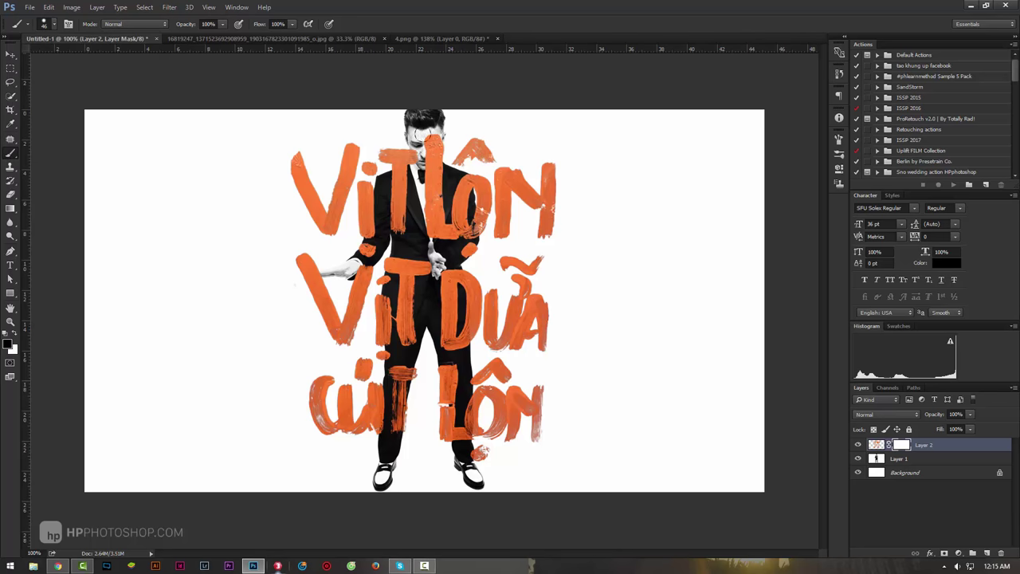
pyautogui.moveTo(434, 135)
pyautogui.mouseDown()
pyautogui.moveTo(401, 177)
pyautogui.moveTo(380, 230)
pyautogui.moveTo(370, 214)
pyautogui.moveTo(414, 185)
pyautogui.mouseUp()
# Check the canvas fit-to-screen and at 100%, then undo the last mask stroke
pyautogui.press('z')
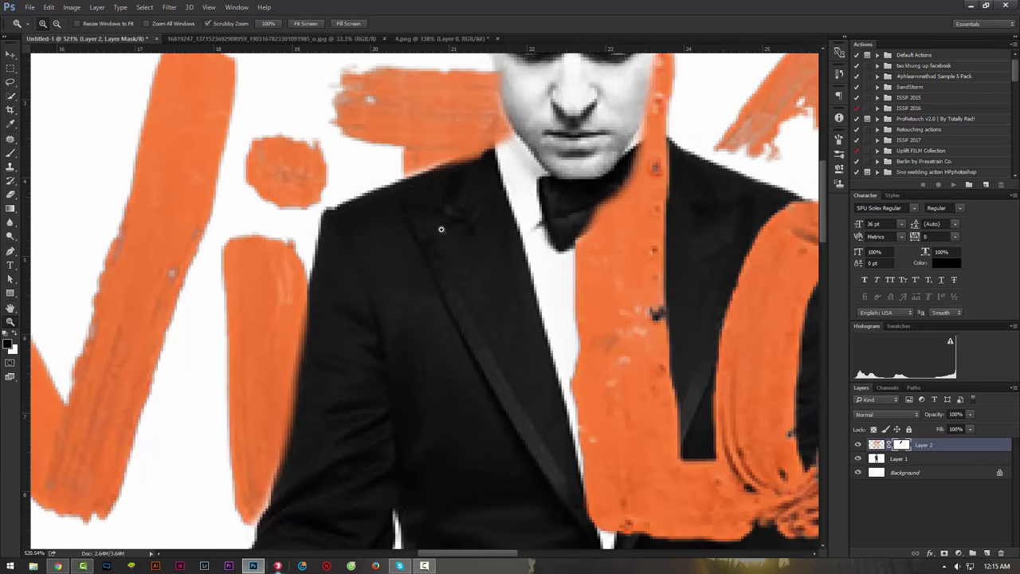
pyautogui.hotkey('ctrl', '0')
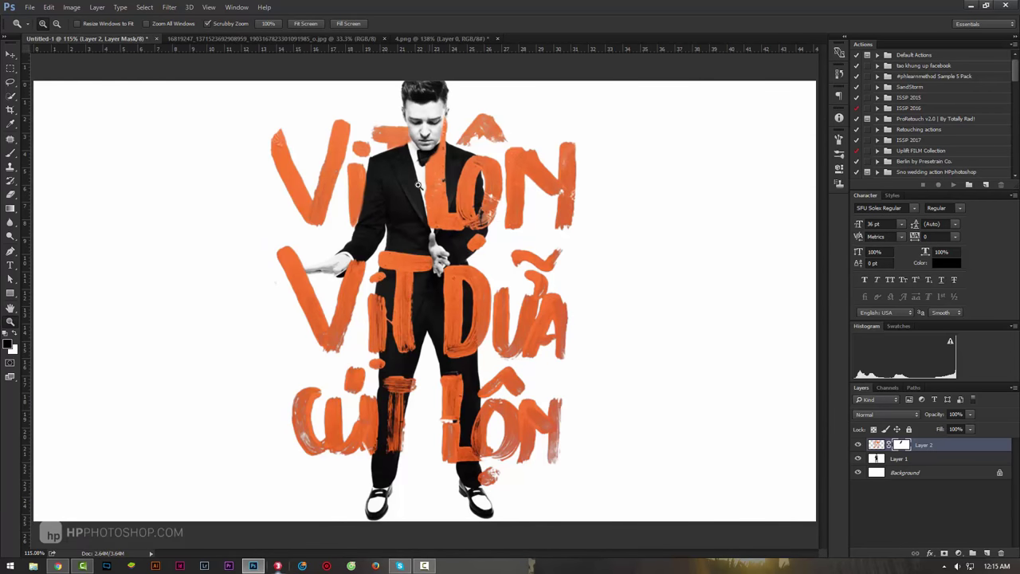
pyautogui.hotkey('ctrl', '1')
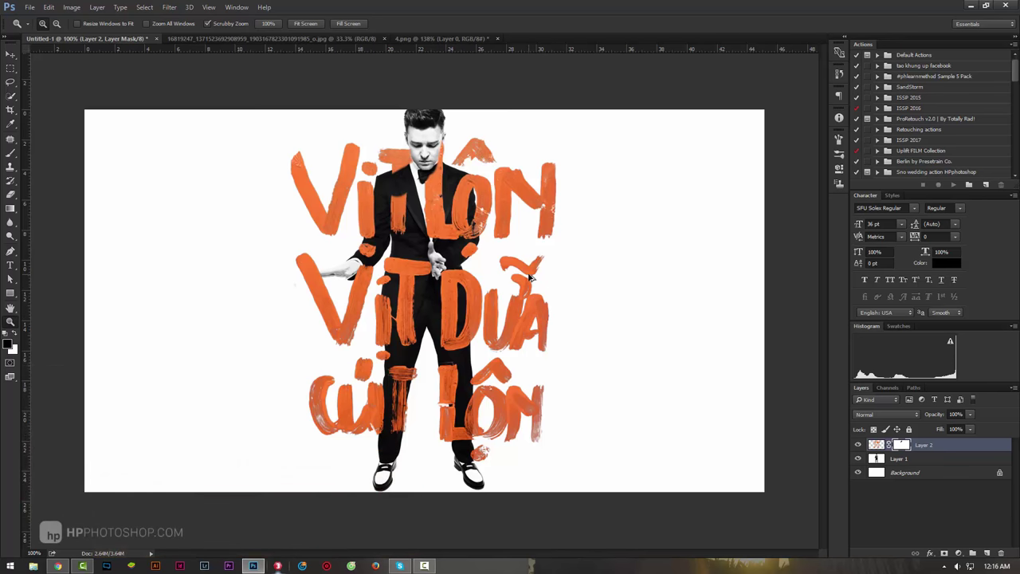
pyautogui.hotkey('ctrl', 'z')
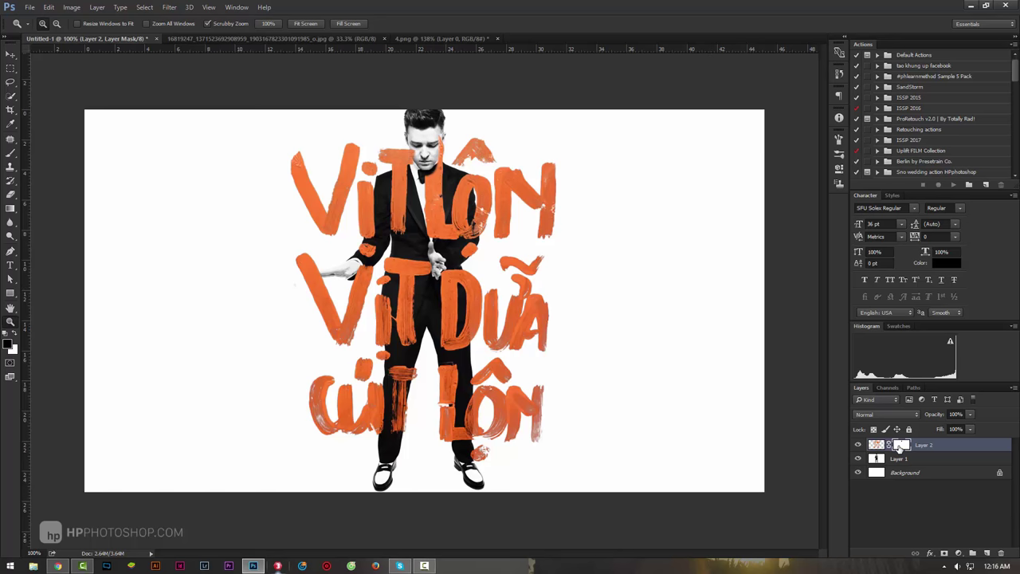
# Restore the orange over the face and pick the Quick Selection tool with a larger brush
pyautogui.hotkey('ctrl', 'alt', 'z')
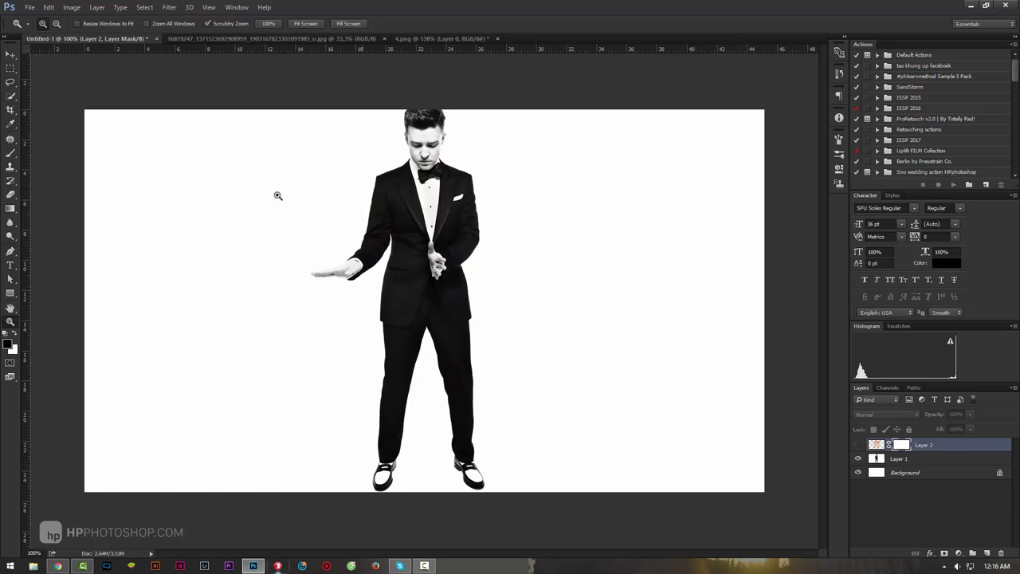
pyautogui.click(10, 97)
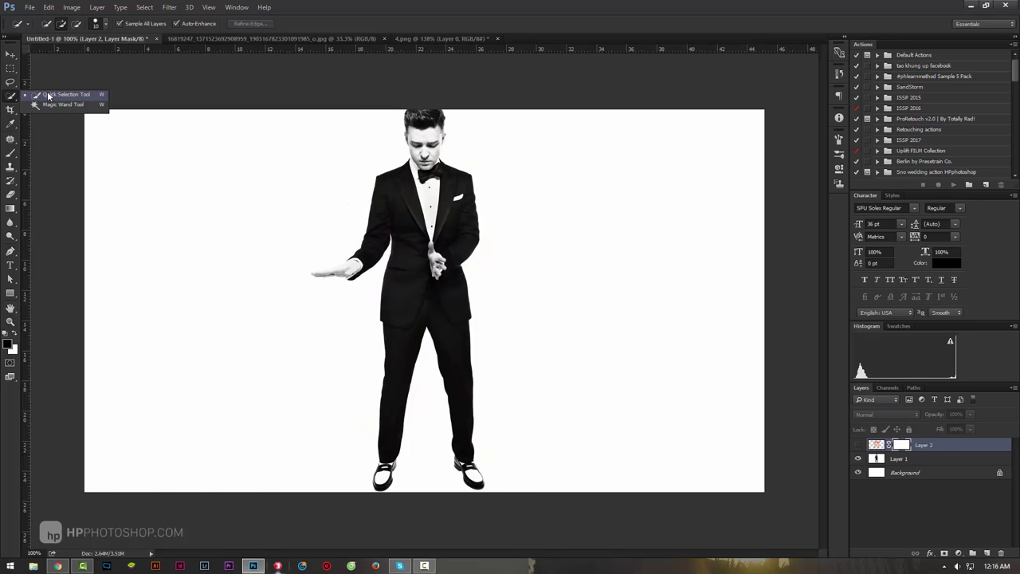
pyautogui.click(53, 96)
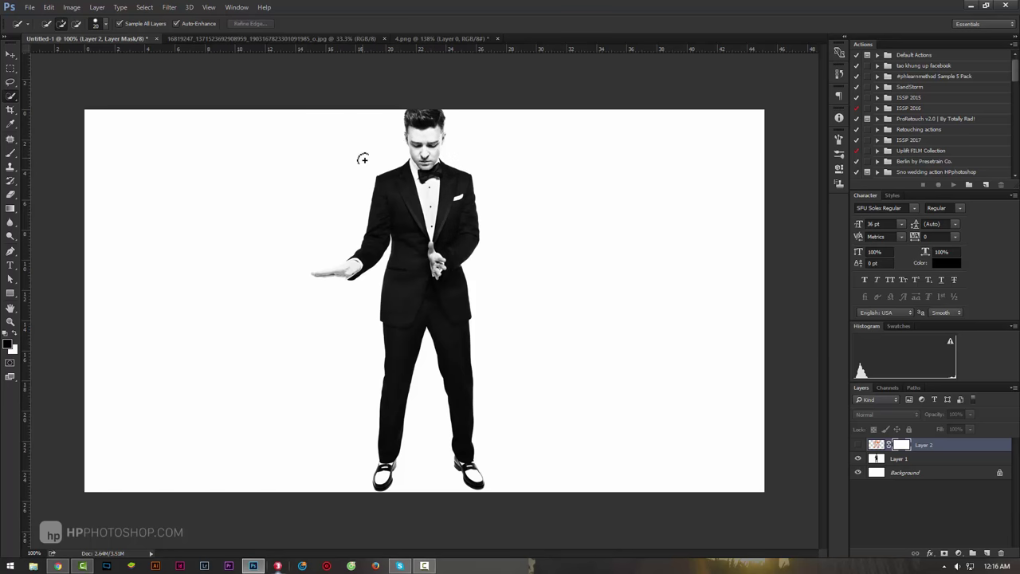
pyautogui.press(']')
# Quick-select the man's head, suit, legs and outstretched hand including the fingers
pyautogui.moveTo(422, 121); pyautogui.dragTo(414, 193)
pyautogui.moveTo(428, 282); pyautogui.dragTo(430, 247)
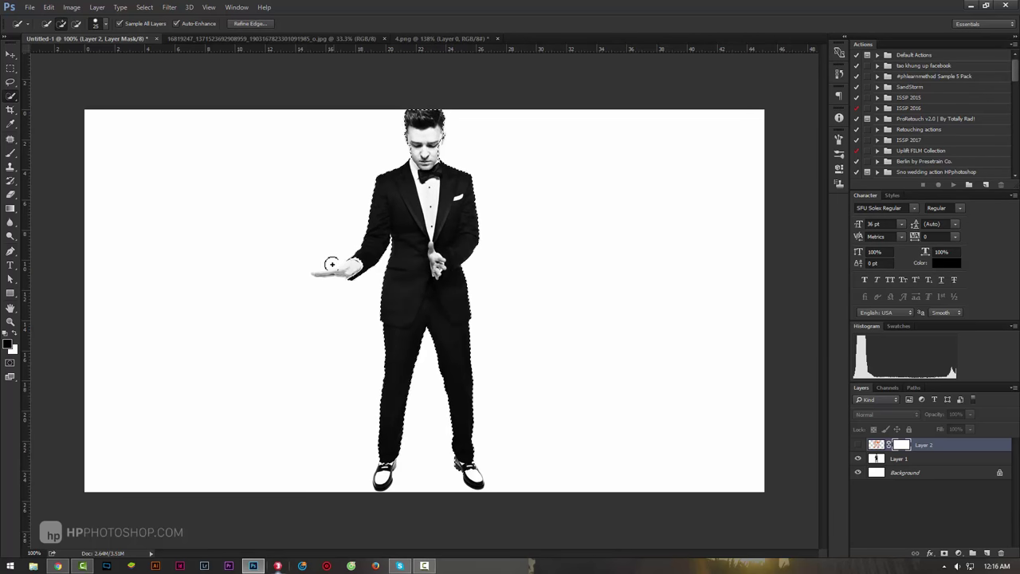
pyautogui.moveTo(330, 266); pyautogui.dragTo(430, 272)
pyautogui.press('z')
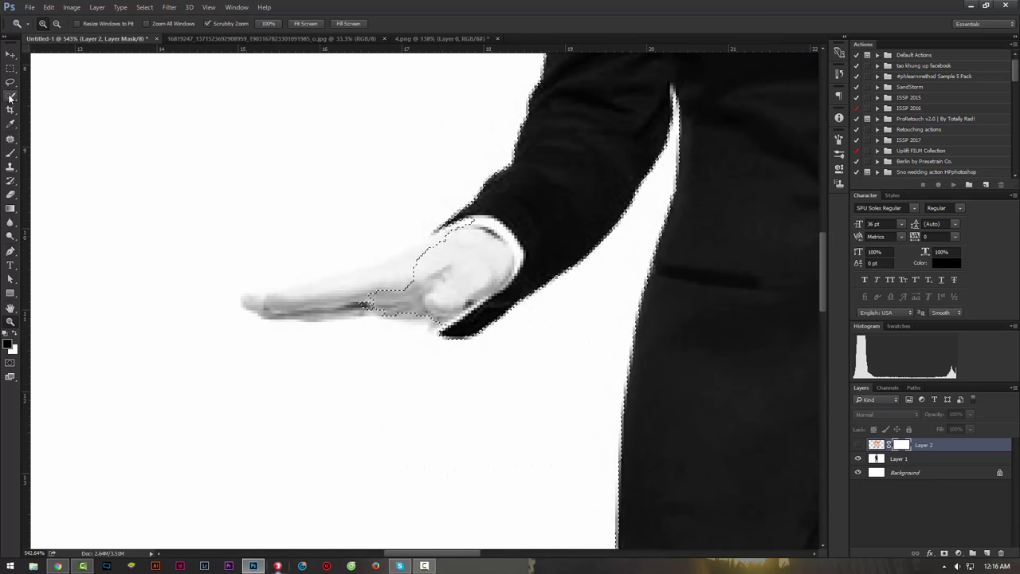
pyautogui.press('w')
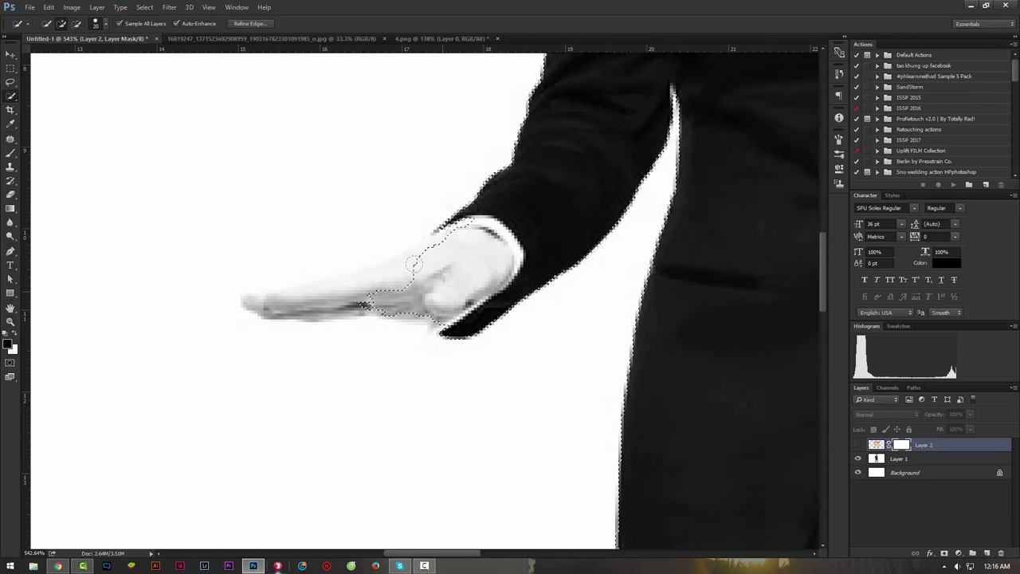
pyautogui.moveTo(401, 278); pyautogui.dragTo(284, 297)
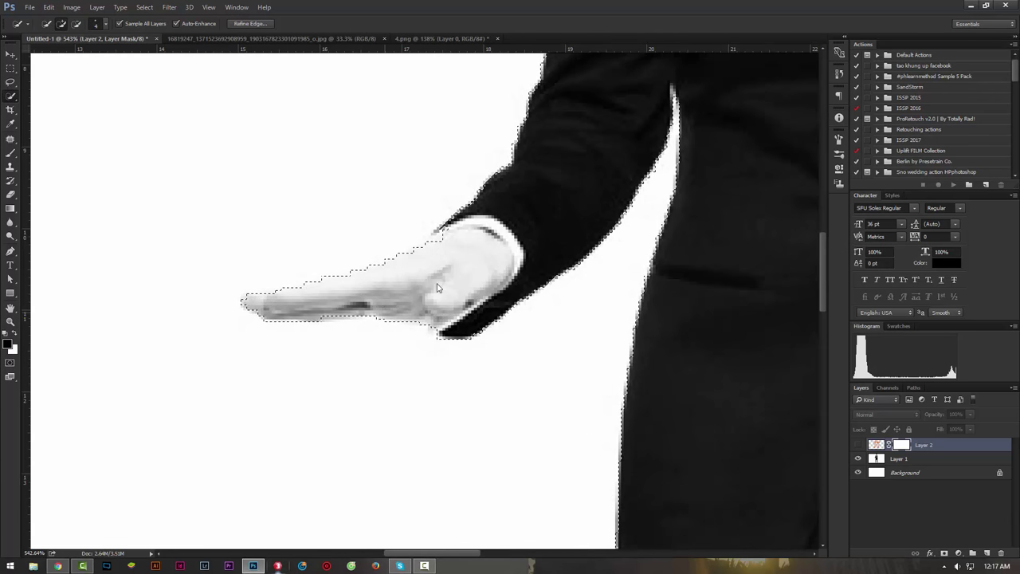
pyautogui.moveTo(437, 287); pyautogui.dragTo(457, 233)
pyautogui.moveTo(412, 263); pyautogui.dragTo(467, 228)
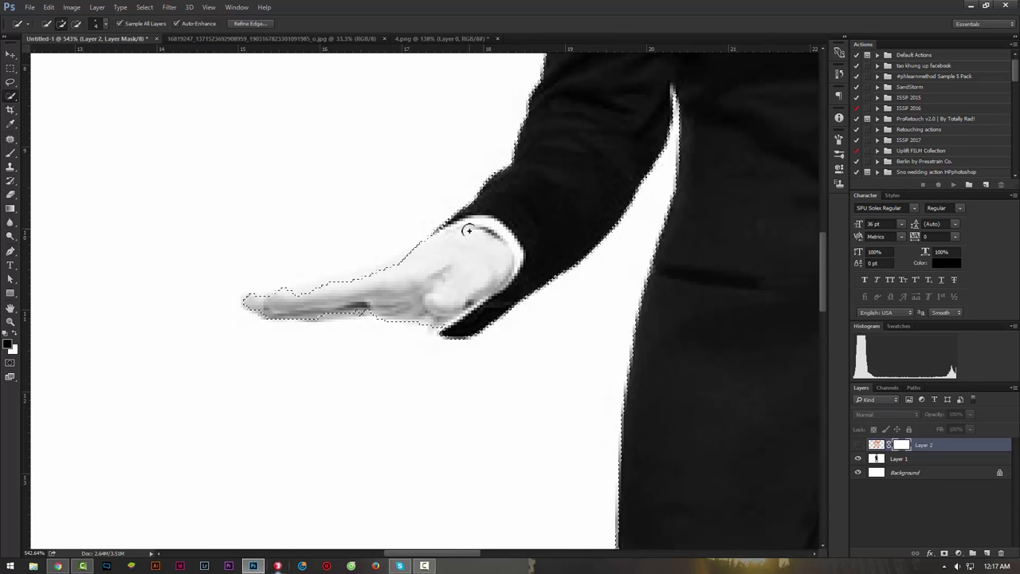
# Subtract background above the hand and refine the selection edge near the left cheek
pyautogui.press('alt')
pyautogui.moveTo(405, 265); pyautogui.dragTo(323, 296)
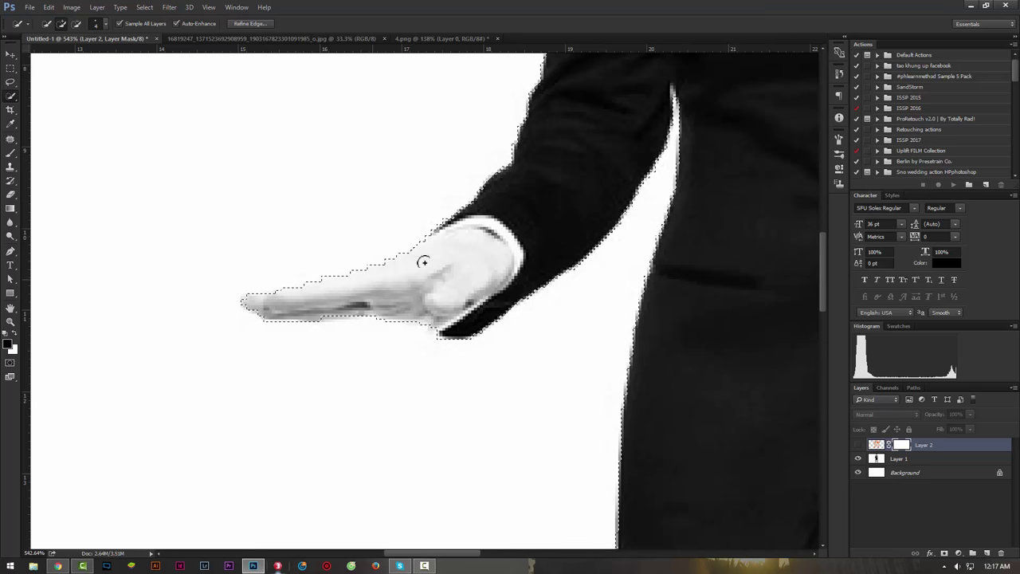
pyautogui.press('z')
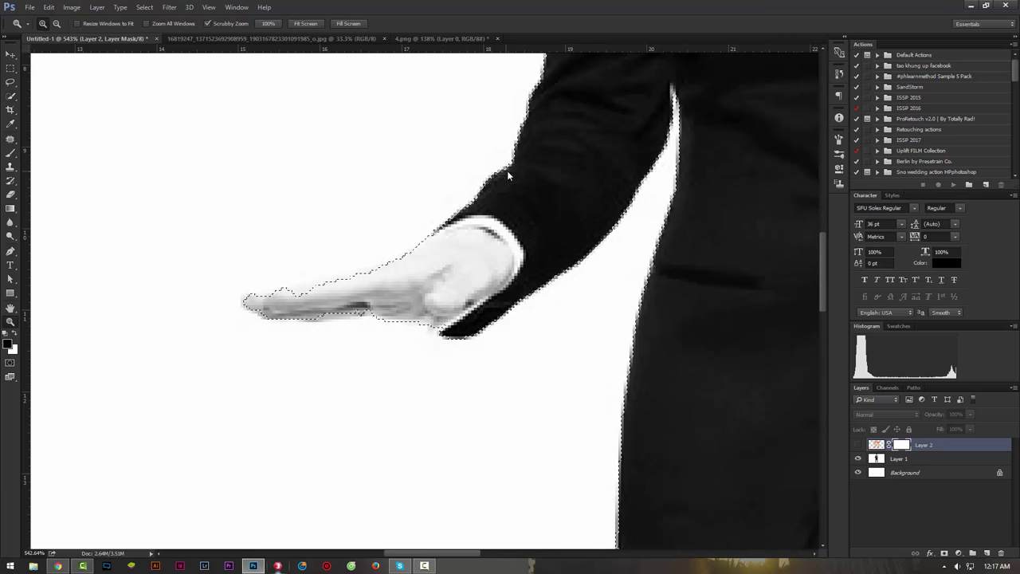
pyautogui.hotkey('ctrl', 'd')
pyautogui.moveTo(551, 188); pyautogui.dragTo(415, 114)
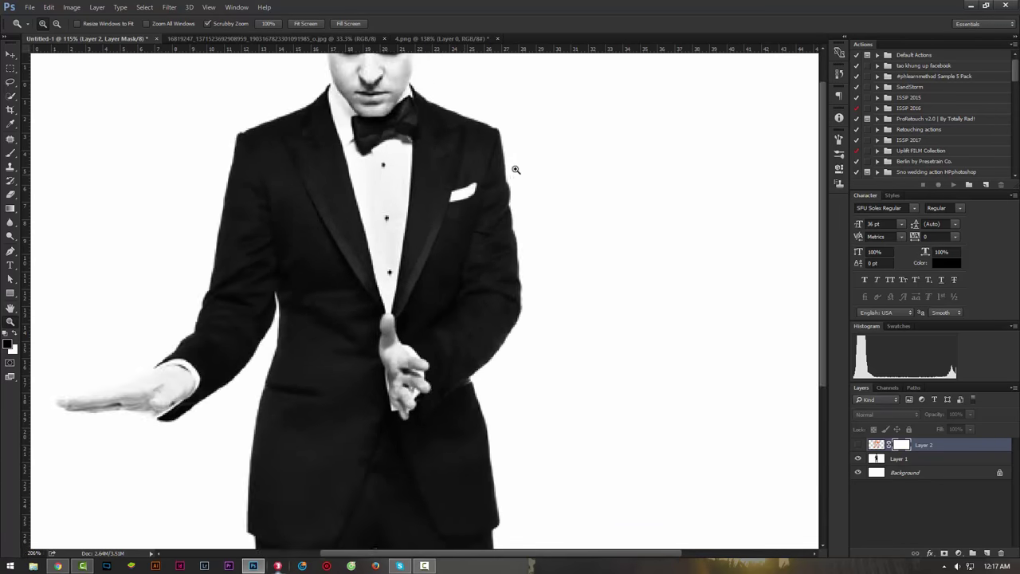
pyautogui.moveTo(414, 114); pyautogui.dragTo(478, 183)
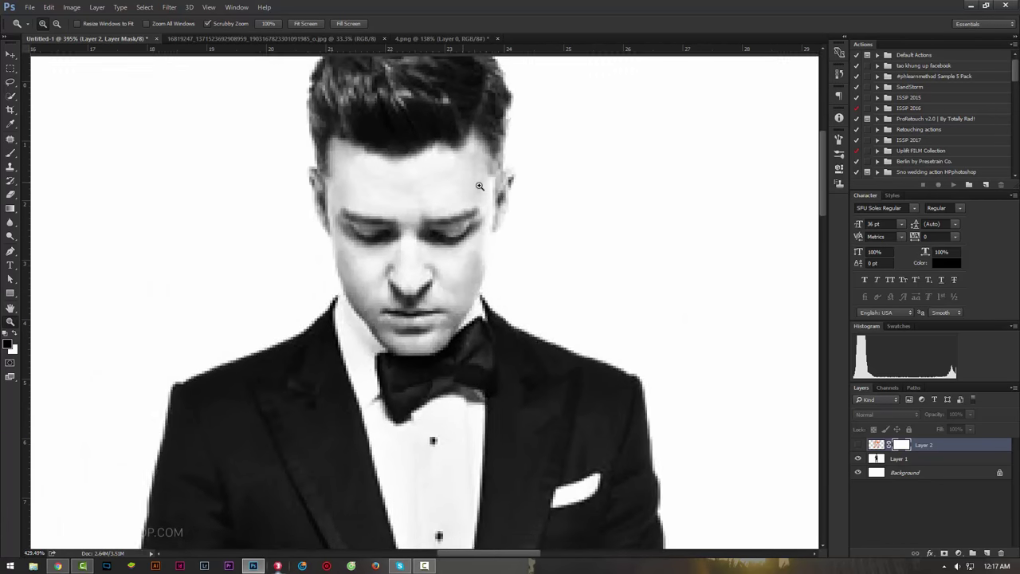
pyautogui.press('w')
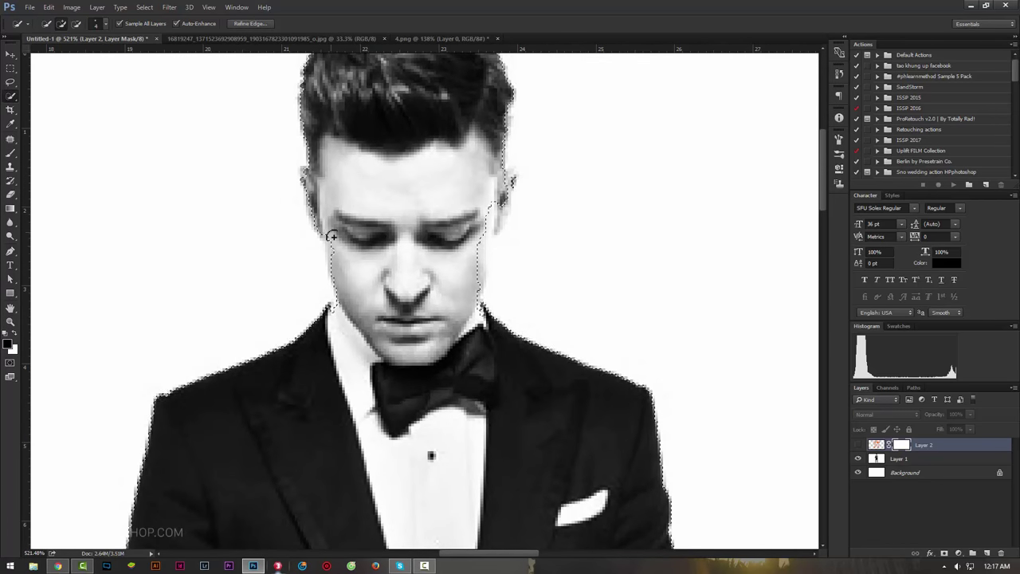
pyautogui.click(335, 252)
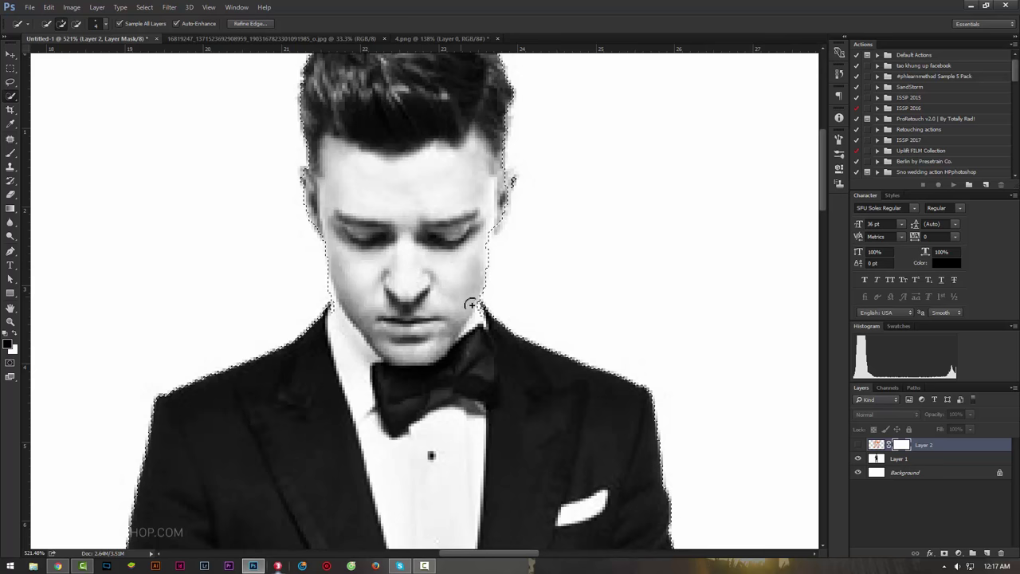
# Fit the image on screen and turn the orange lettering layer back on
pyautogui.press('z')
pyautogui.rightClick(413, 207)
pyautogui.click(450, 212)
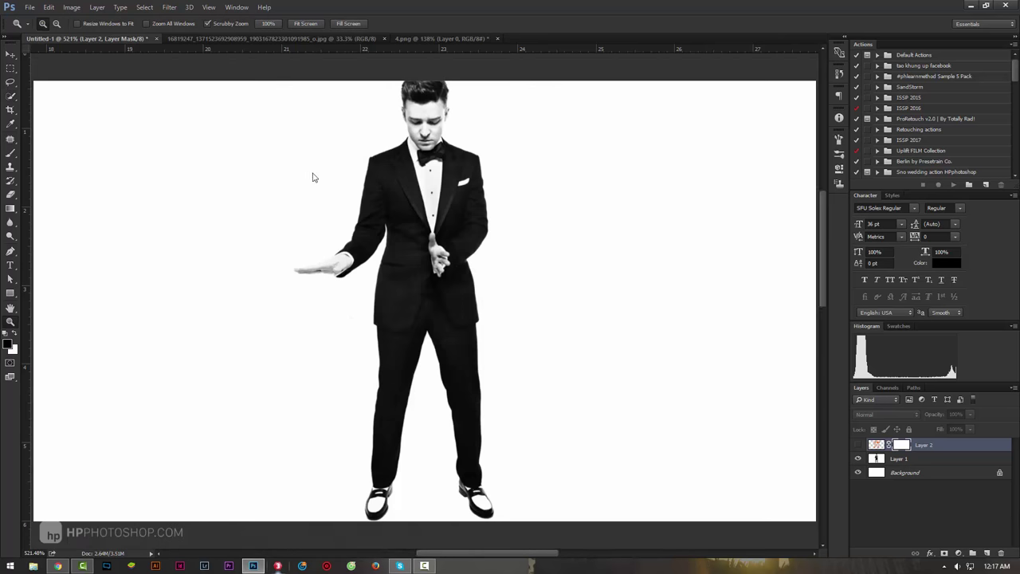
pyautogui.click(858, 445)
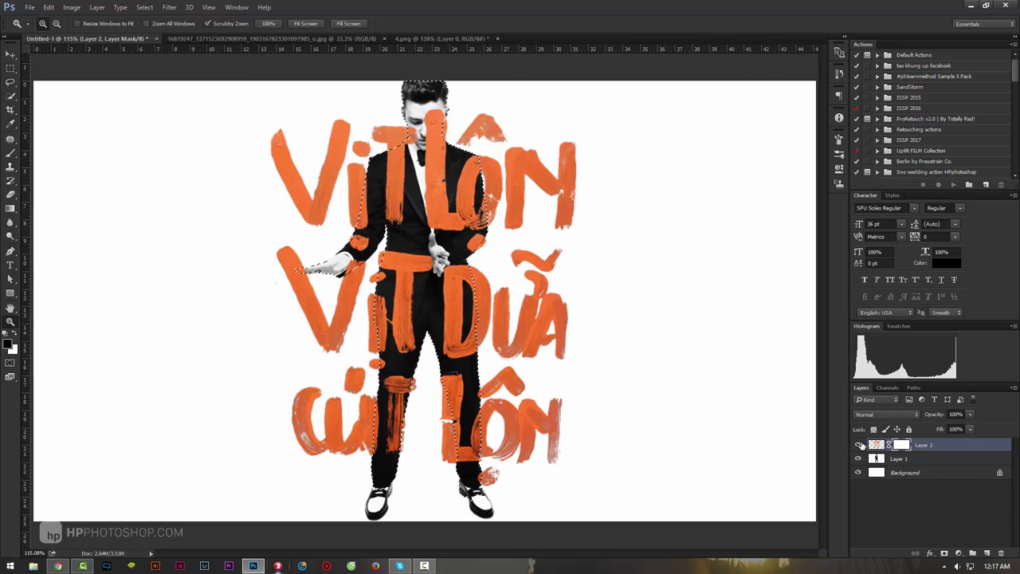
pyautogui.click(858, 445)
pyautogui.click(858, 445)
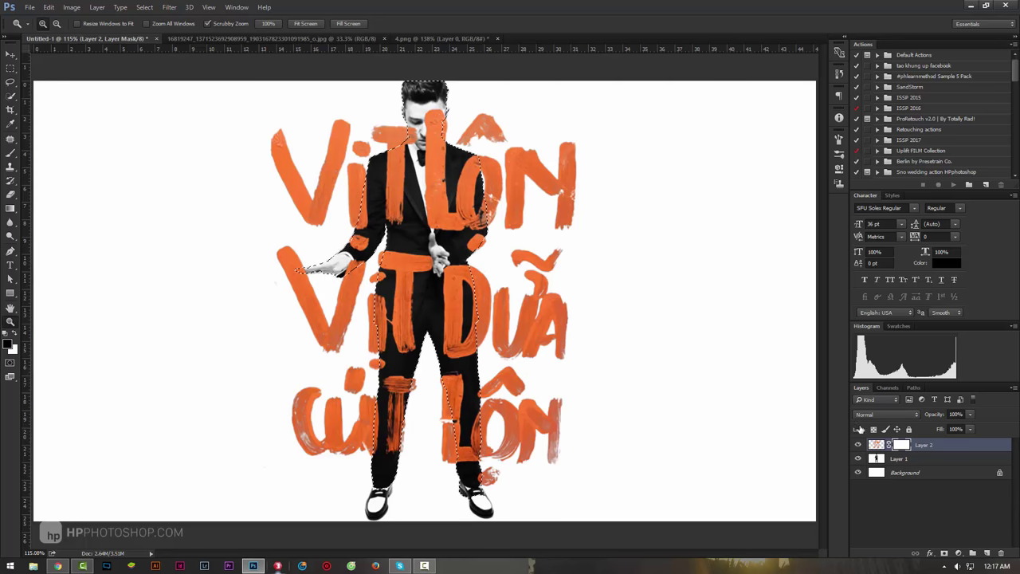
pyautogui.click(11, 152)
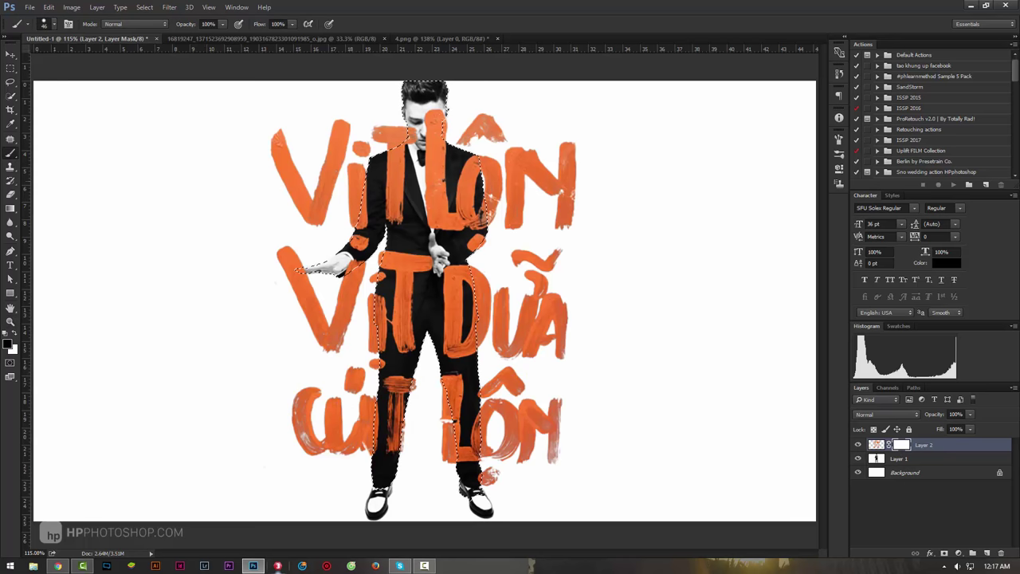
# Paint black on Layer 2's mask to hide the orange lettering over the jacket, thigh and right leg
pyautogui.moveTo(420, 128); pyautogui.dragTo(437, 118)
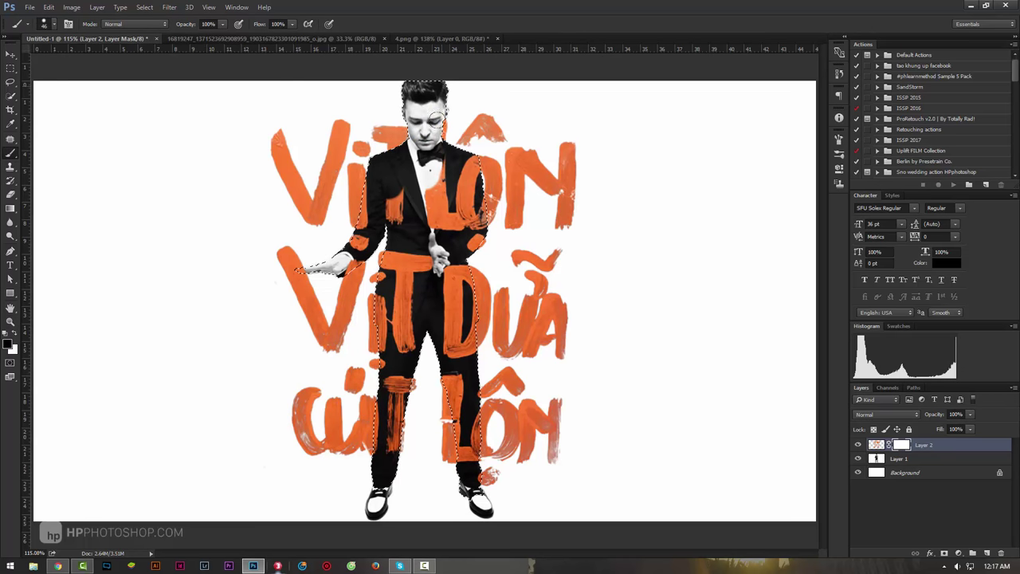
pyautogui.moveTo(466, 182); pyautogui.dragTo(479, 153)
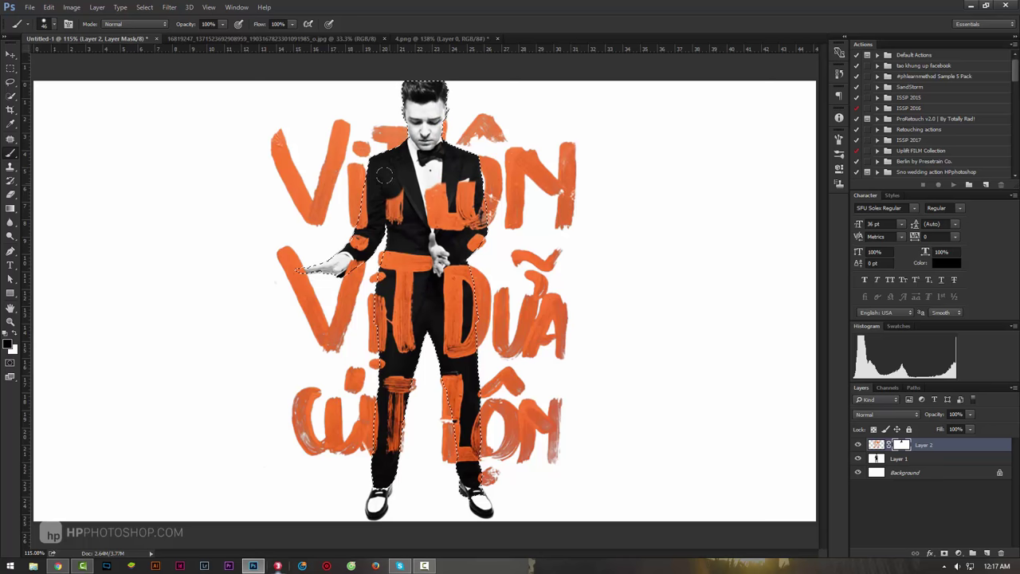
pyautogui.moveTo(385, 175); pyautogui.dragTo(394, 199)
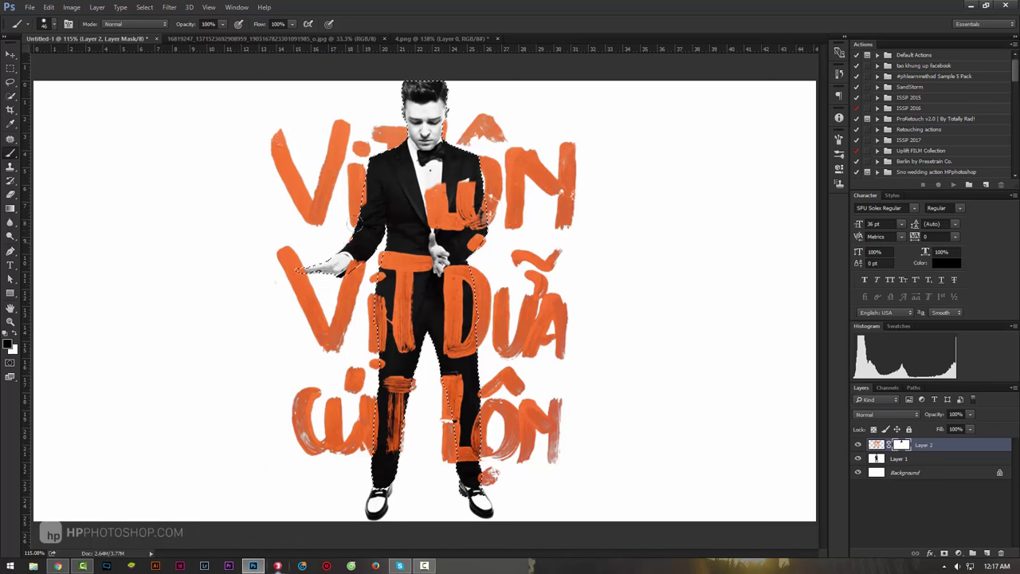
pyautogui.moveTo(400, 169)
pyautogui.mouseDown()
pyautogui.moveTo(438, 219)
pyautogui.moveTo(458, 191)
pyautogui.moveTo(470, 223)
pyautogui.mouseUp()
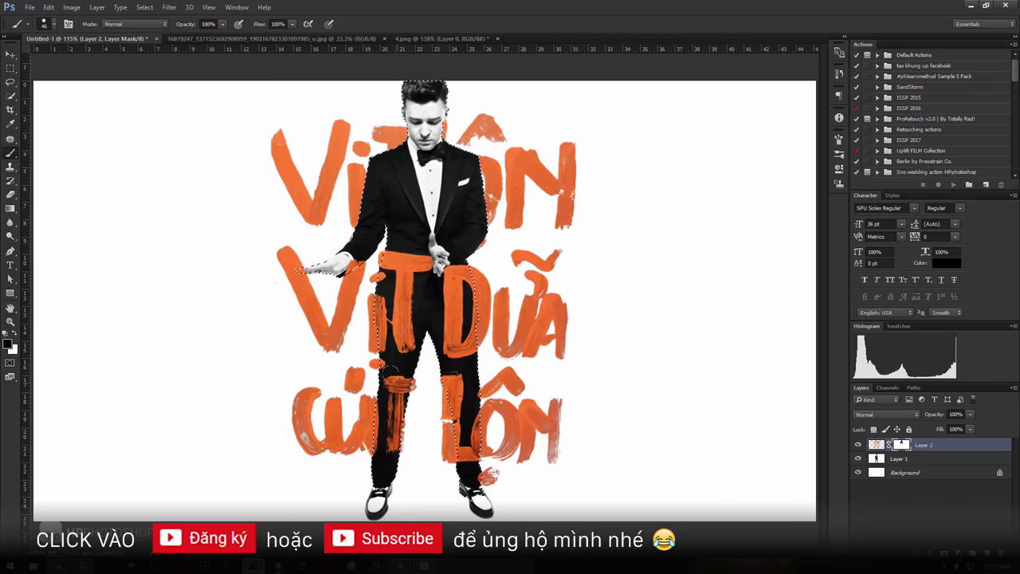
pyautogui.moveTo(388, 379); pyautogui.dragTo(407, 379)
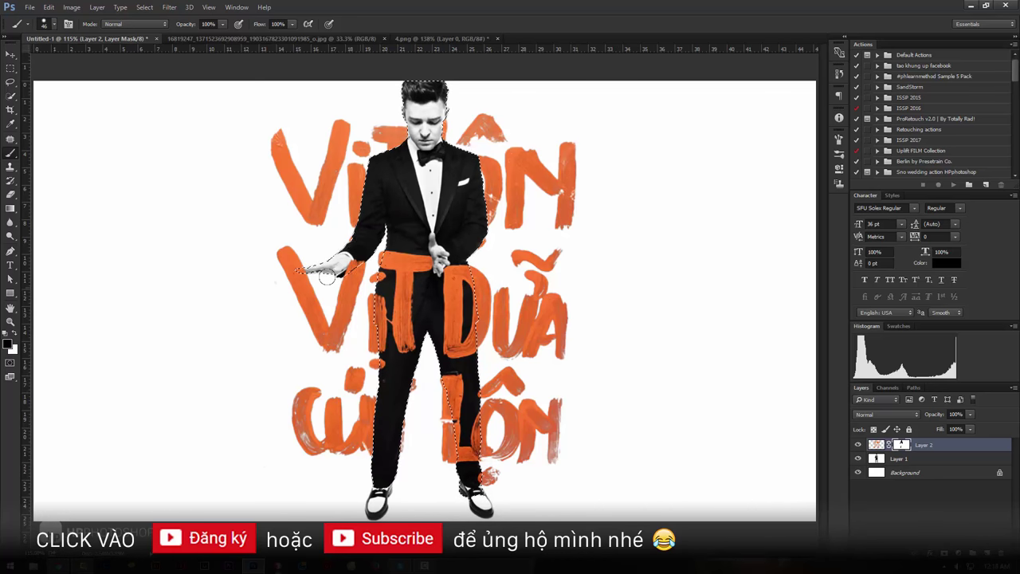
pyautogui.moveTo(451, 379); pyautogui.dragTo(453, 411)
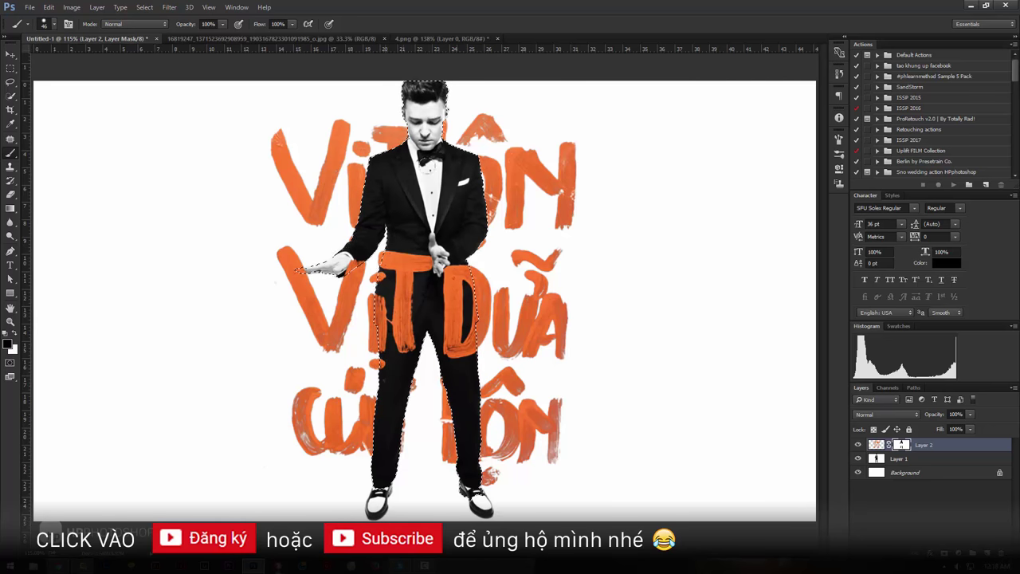
pyautogui.click(144, 7)
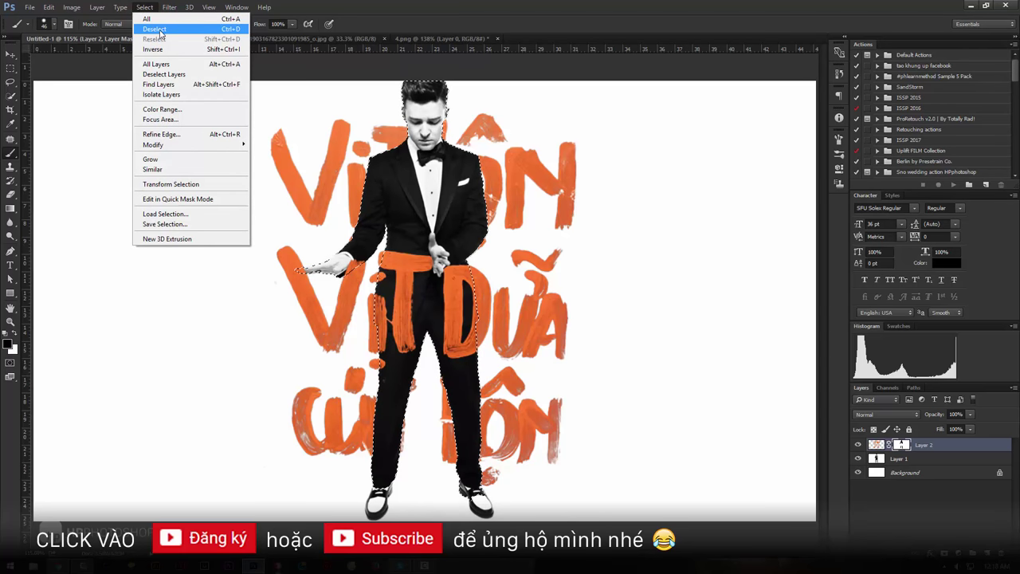
# Deselect the figure selection and set the view to 100%
pyautogui.click(230, 29)
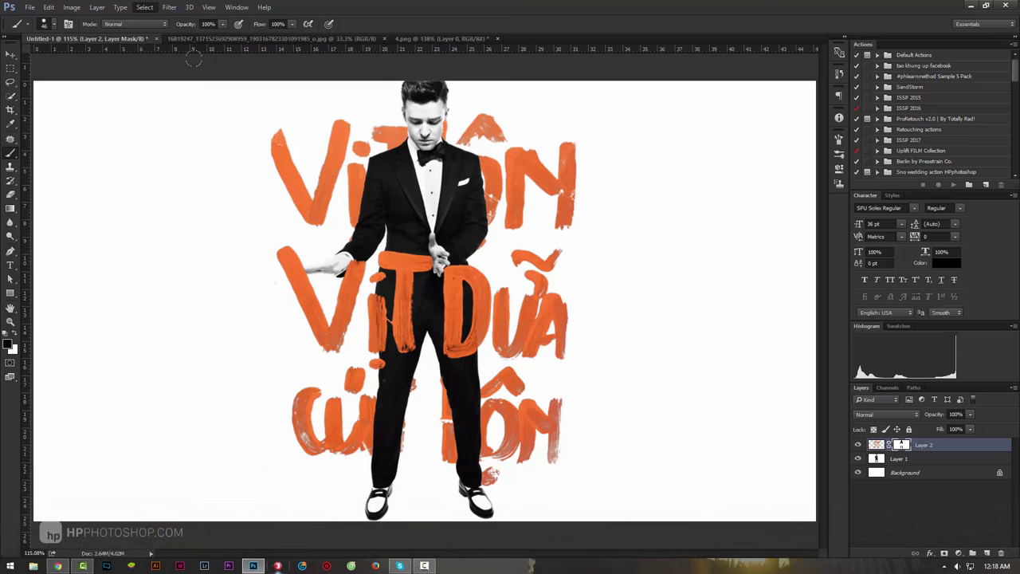
pyautogui.press('z')
pyautogui.hotkey('ctrl', '-')
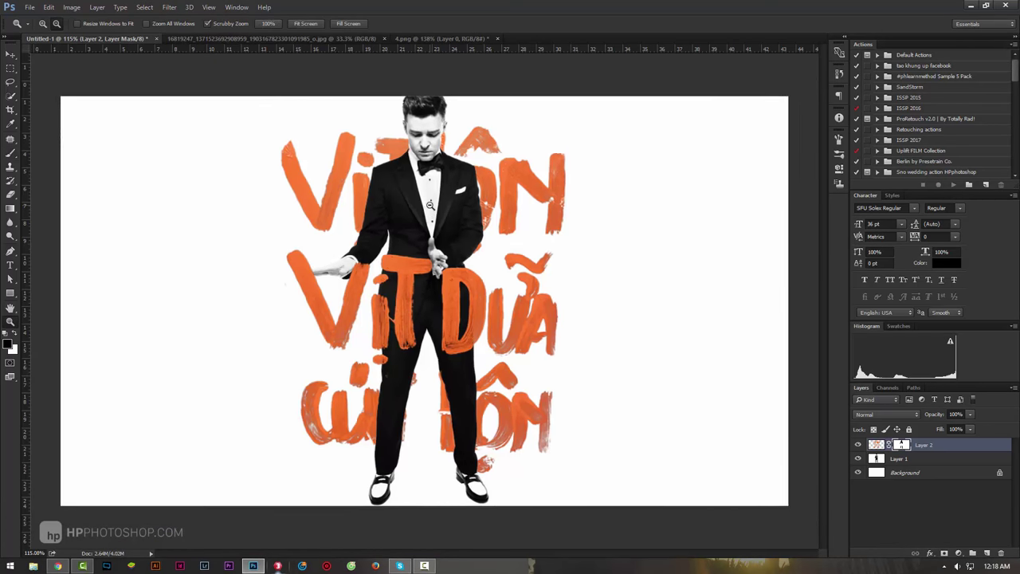
pyautogui.hotkey('ctrl', '-')
pyautogui.hotkey('ctrl', '-')
pyautogui.hotkey('ctrl', '1')
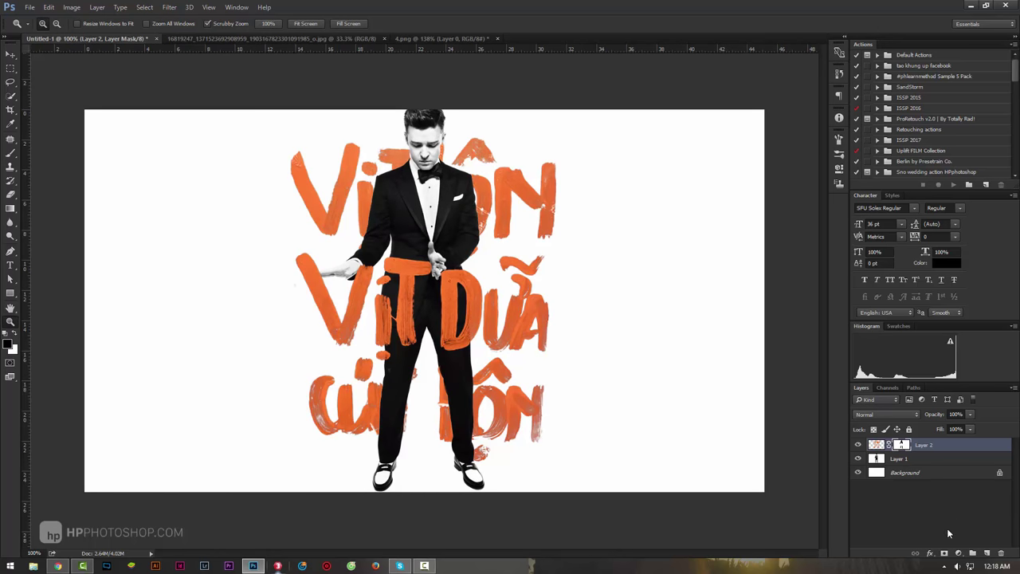
# Start a new Hue/Saturation adjustment layer named 'Hue/Saturation 1'
pyautogui.click(958, 552)
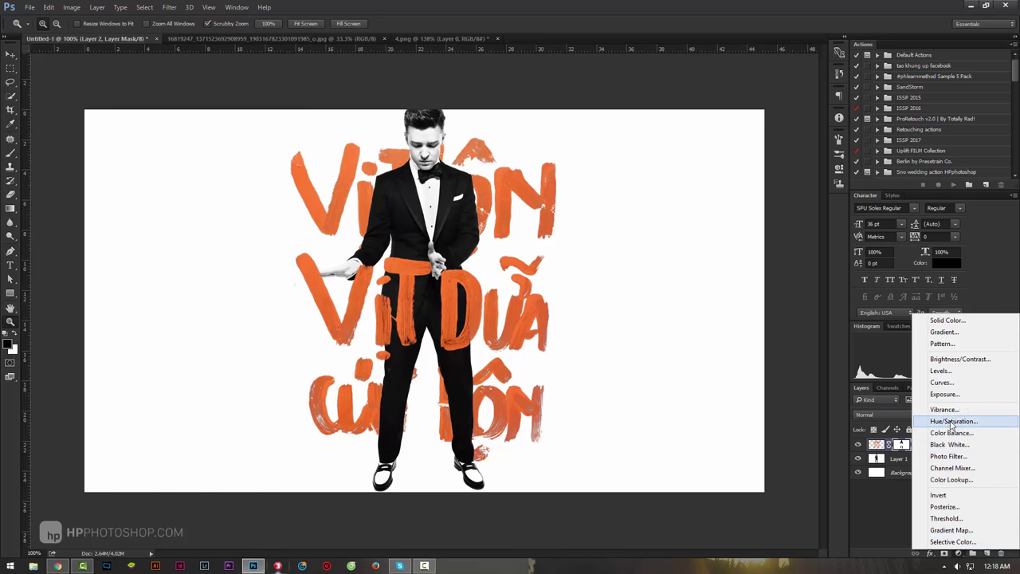
pyautogui.click(959, 550)
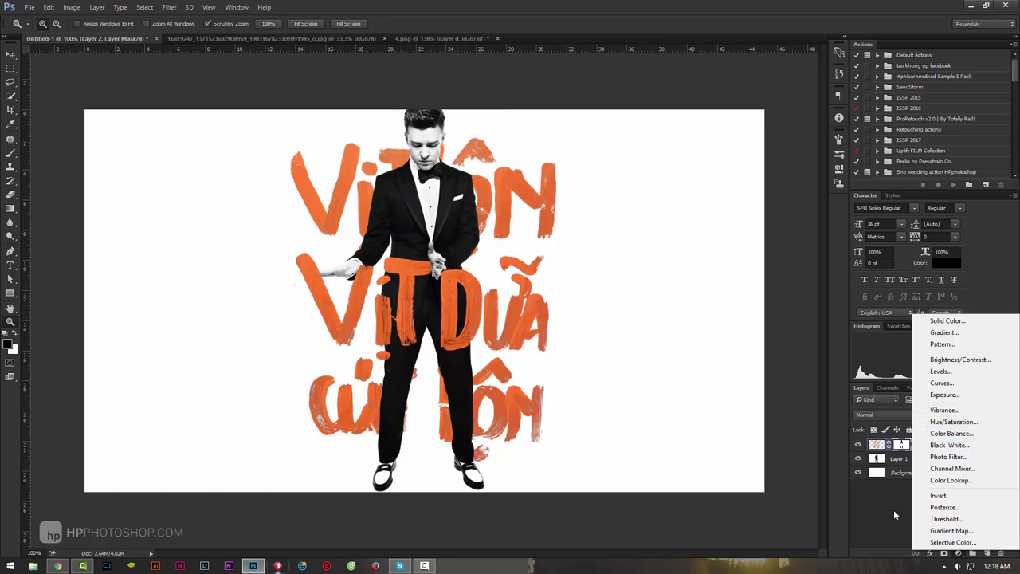
pyautogui.click(696, 274)
pyautogui.click(97, 7)
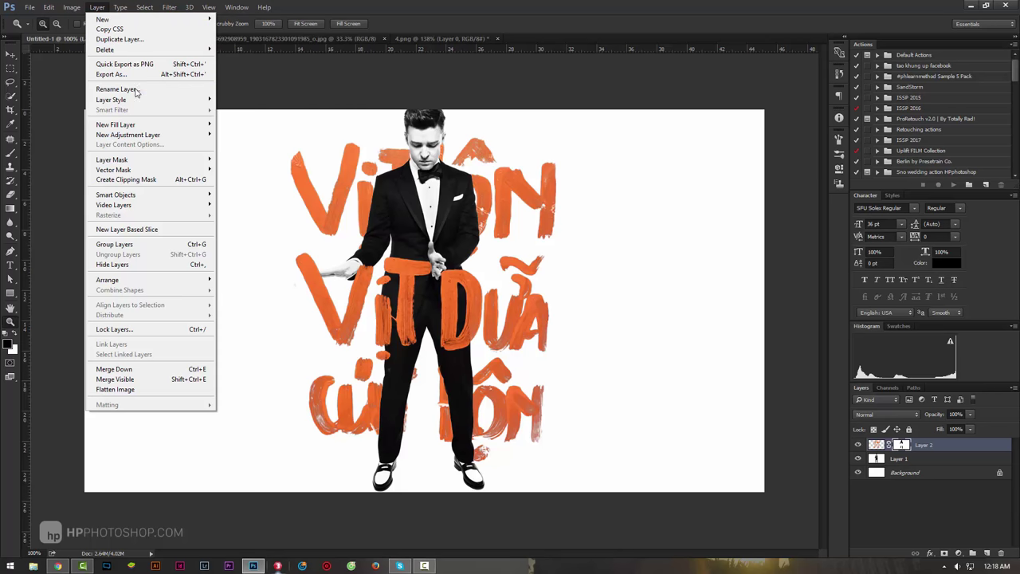
pyautogui.moveTo(128, 134)
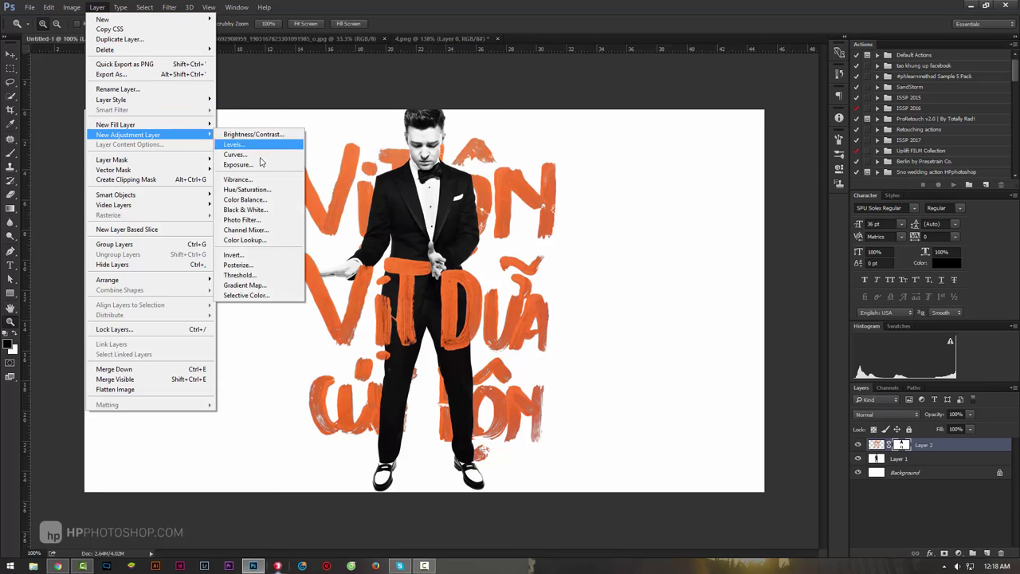
pyautogui.click(263, 194)
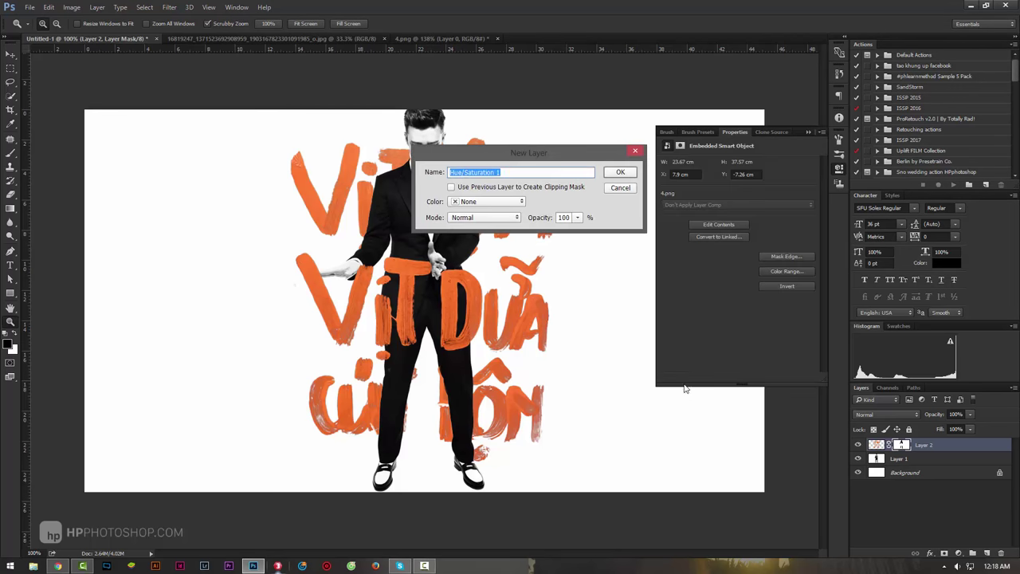
# Clip Hue/Saturation 1 to Layer 2 and colorize it: Hue 329, Saturation 65, Lightness +38
pyautogui.click(620, 173)
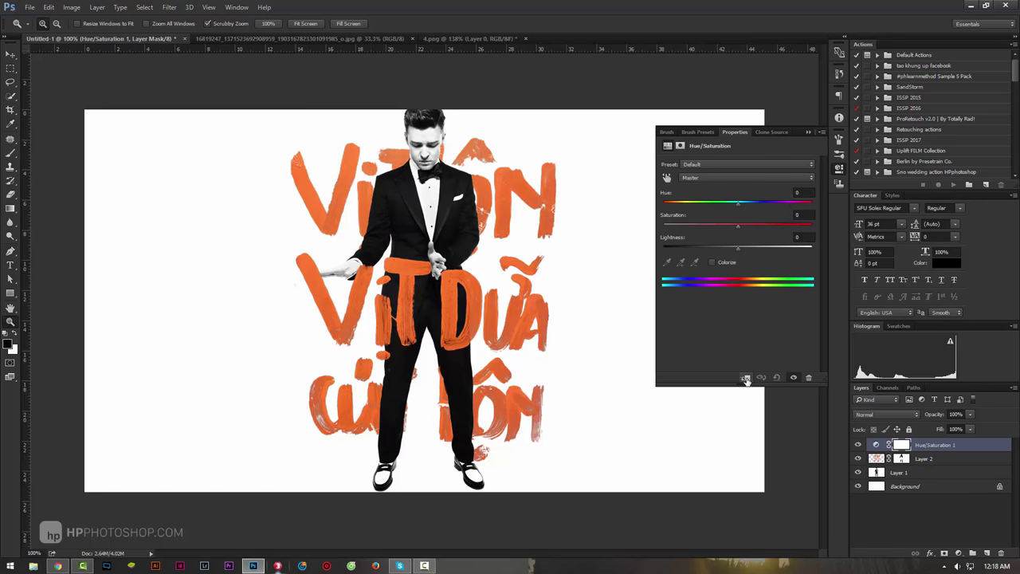
pyautogui.click(745, 378)
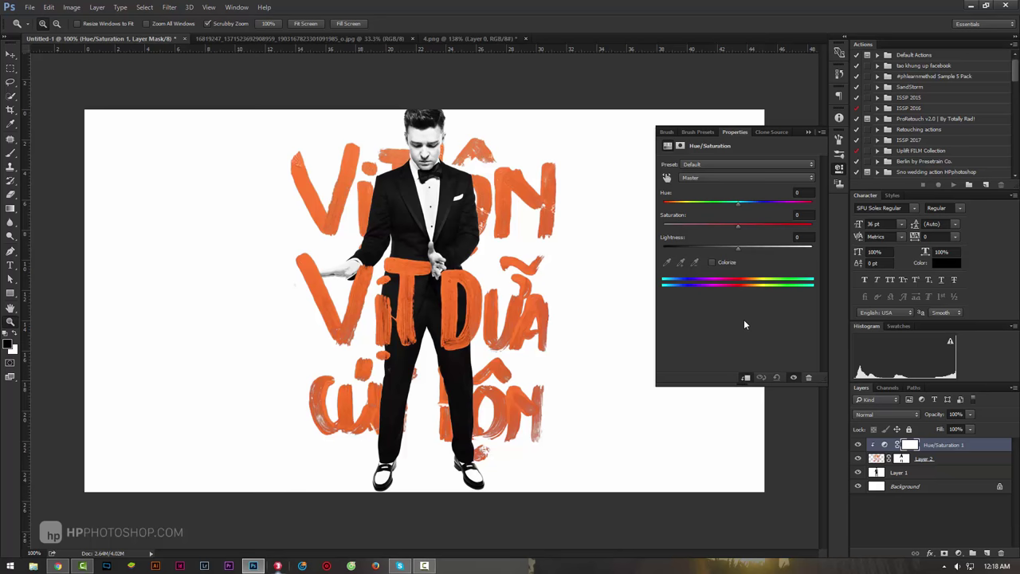
pyautogui.click(724, 261)
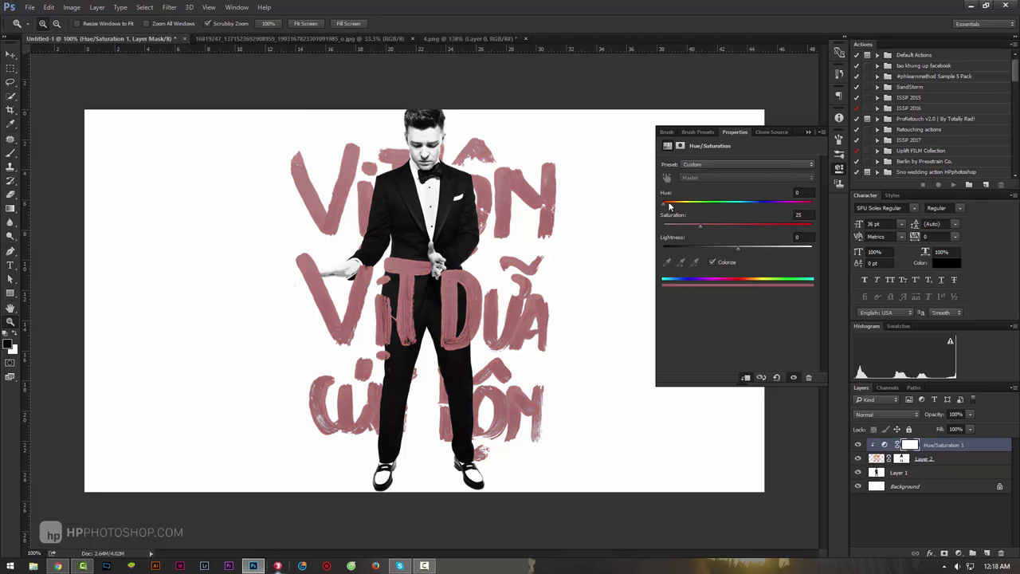
pyautogui.moveTo(672, 207); pyautogui.dragTo(743, 207)
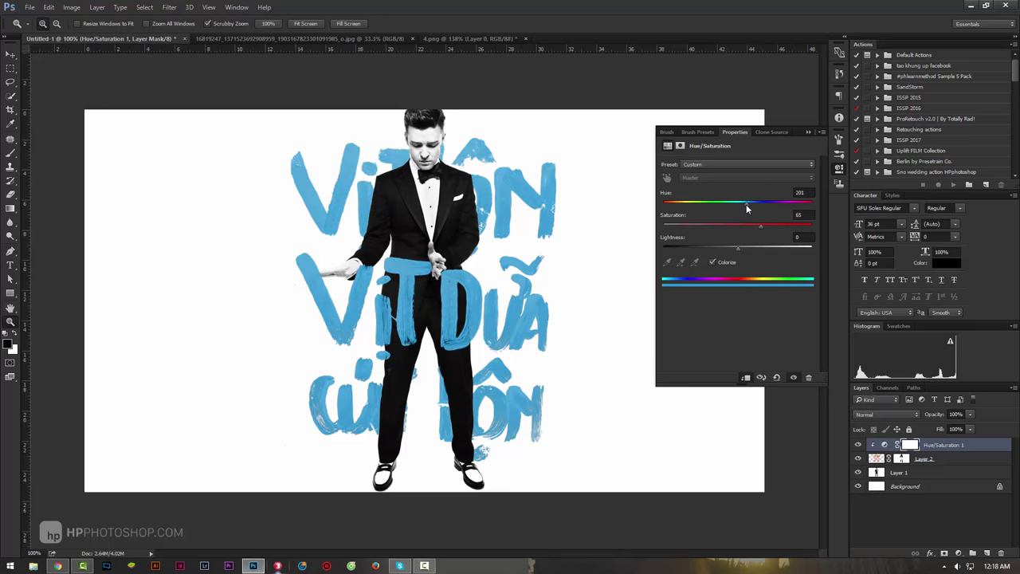
pyautogui.moveTo(746, 204); pyautogui.dragTo(800, 212)
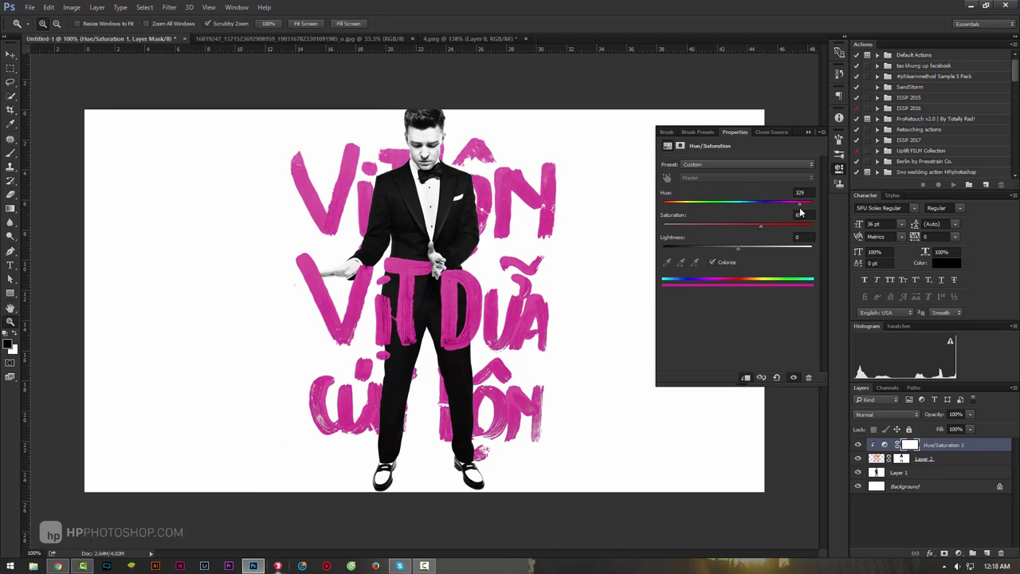
pyautogui.moveTo(735, 249); pyautogui.dragTo(766, 248)
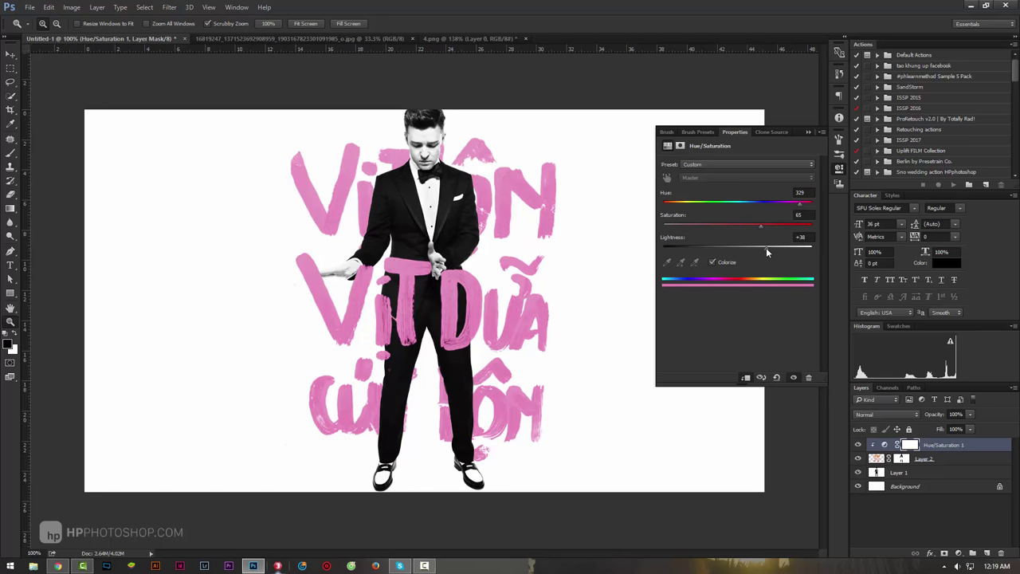
pyautogui.click(809, 133)
pyautogui.moveTo(518, 250); pyautogui.dragTo(492, 252)
# Select Layer 2, then switch to the JPG reference photo and zoom in on it
pyautogui.hotkey('ctrl', '-')
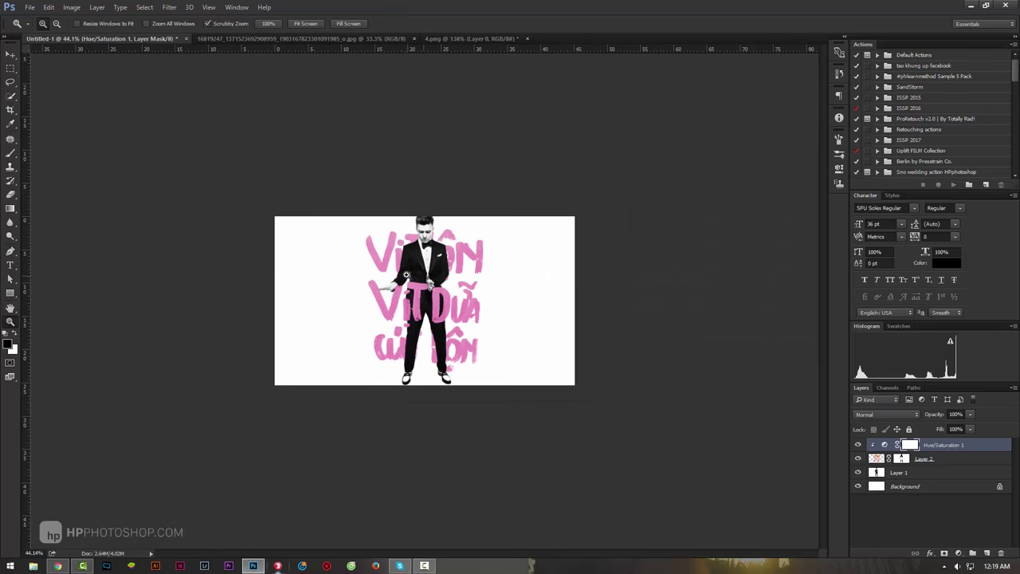
pyautogui.hotkey('ctrl', '+')
pyautogui.hotkey('ctrl', '+')
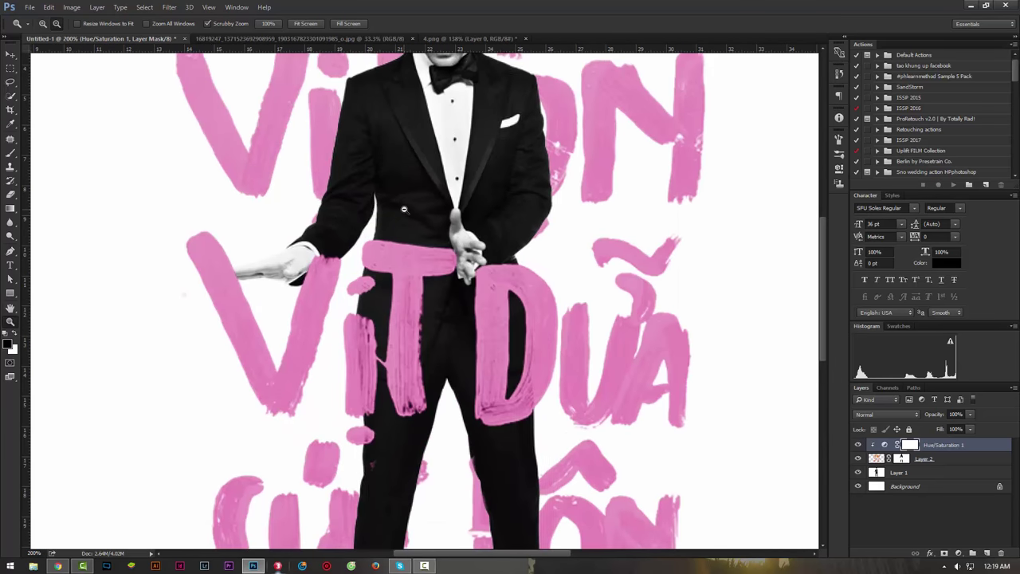
pyautogui.keyDown('alt'); pyautogui.click(390, 215); pyautogui.keyUp('alt')
pyautogui.click(343, 232)
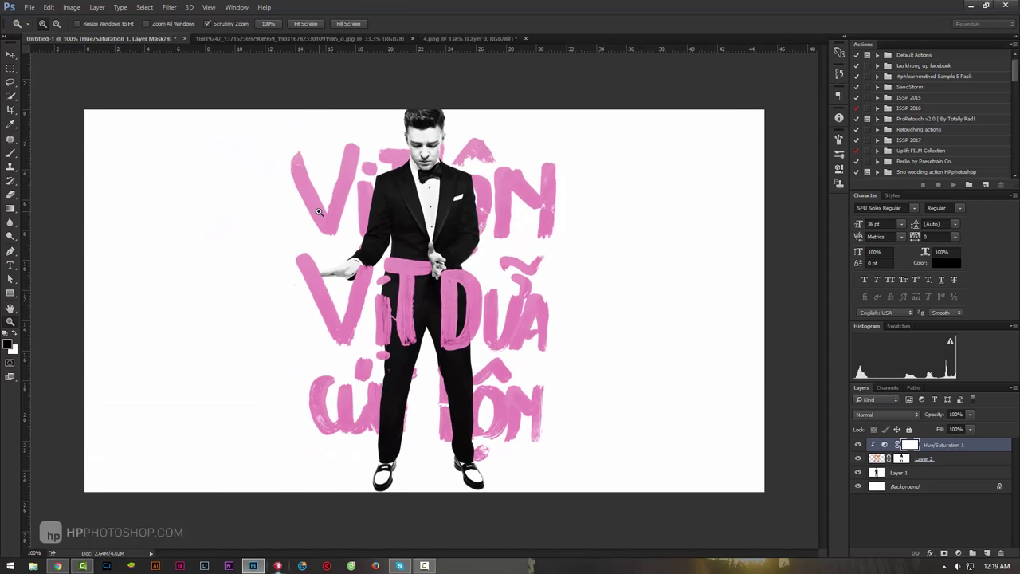
pyautogui.click(885, 459)
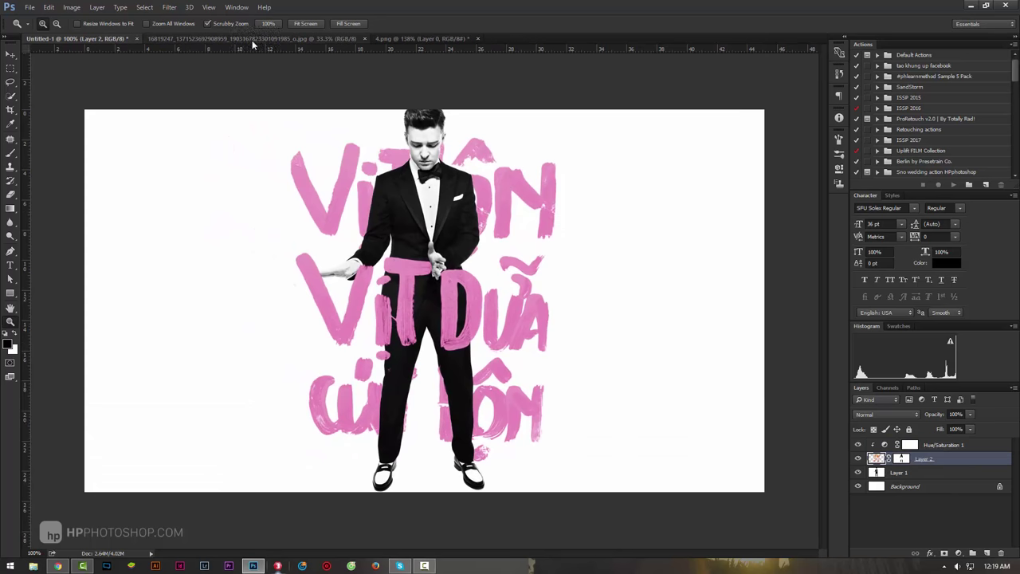
pyautogui.click(255, 38)
pyautogui.click(427, 257)
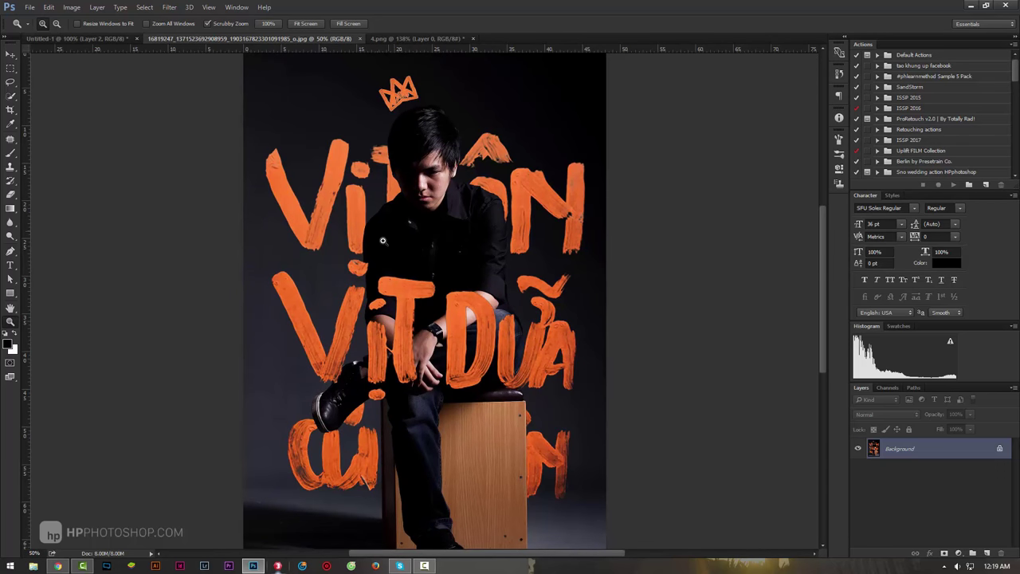
# Zoom out on the reference photo and return to Untitled-1 at 100% view
pyautogui.moveTo(382, 240); pyautogui.dragTo(332, 322)
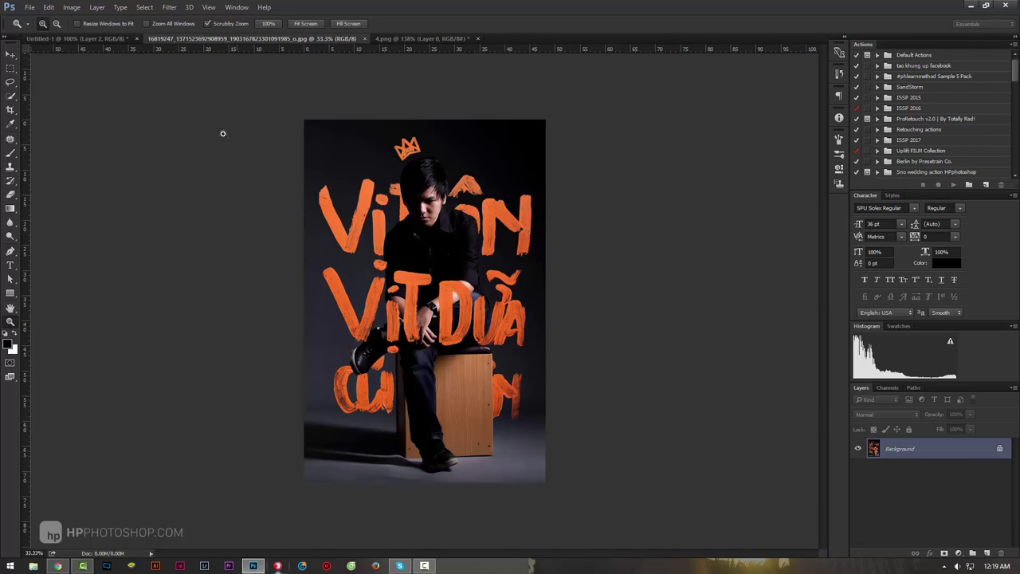
pyautogui.click(76, 38)
pyautogui.keyDown('alt'); pyautogui.click(435, 270); pyautogui.keyUp('alt')
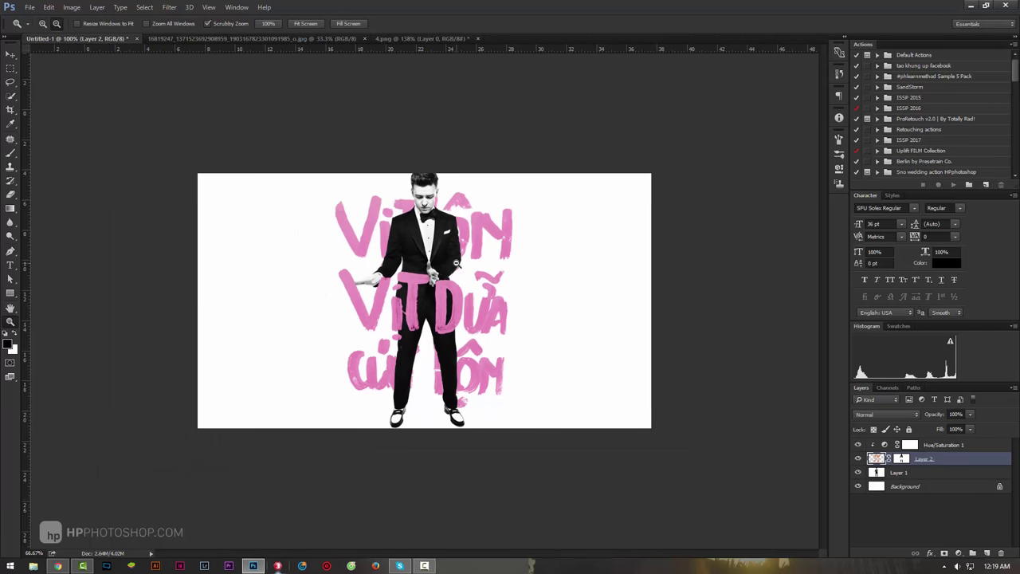
pyautogui.click(436, 271)
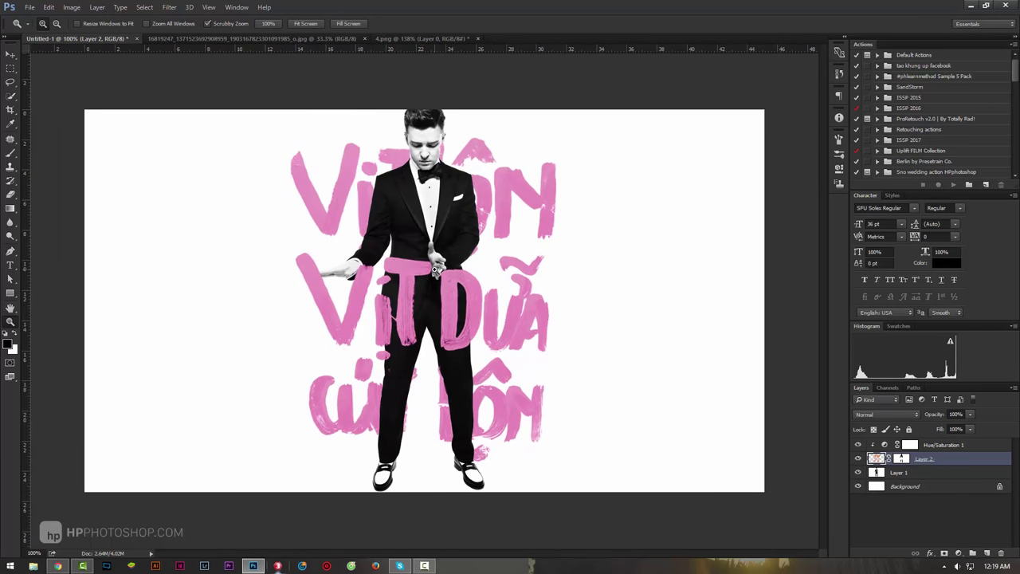